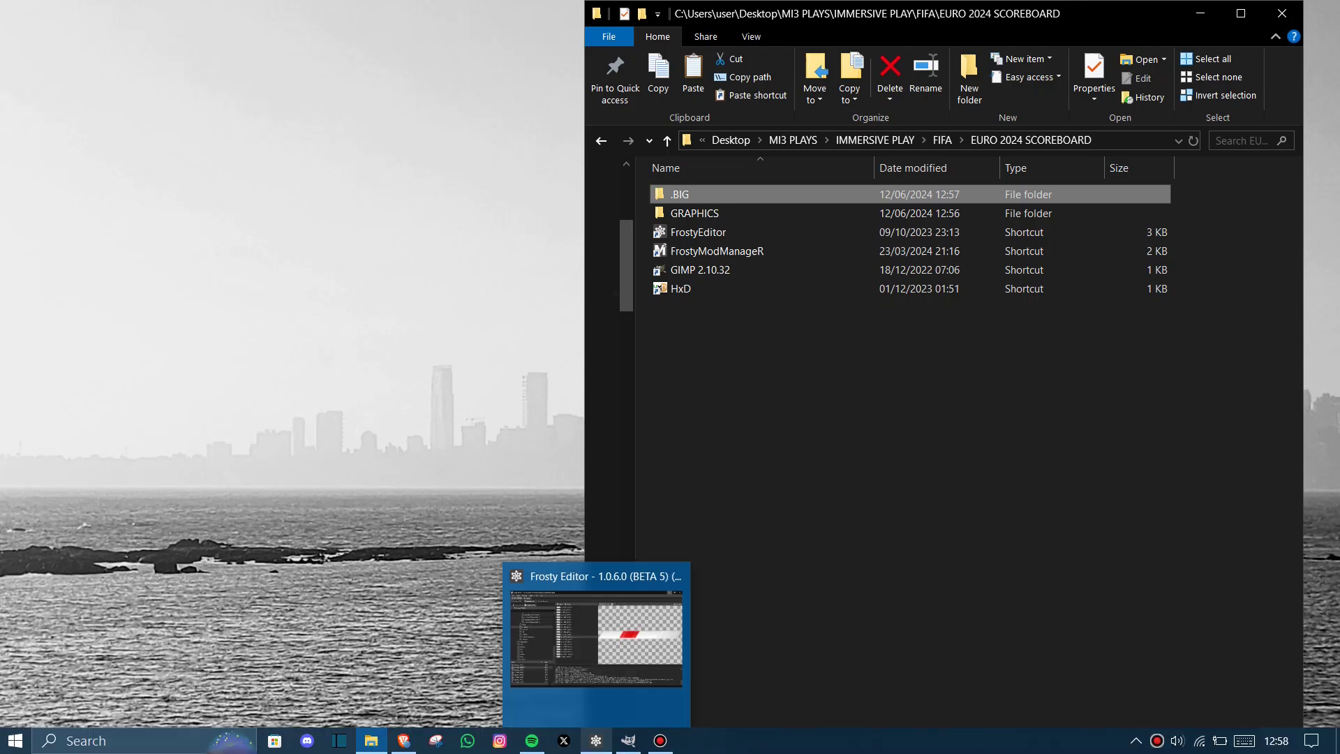
Switch to Frosty Editor and open overlay_5002 from the FACup folder under overlays.
click(596, 740)
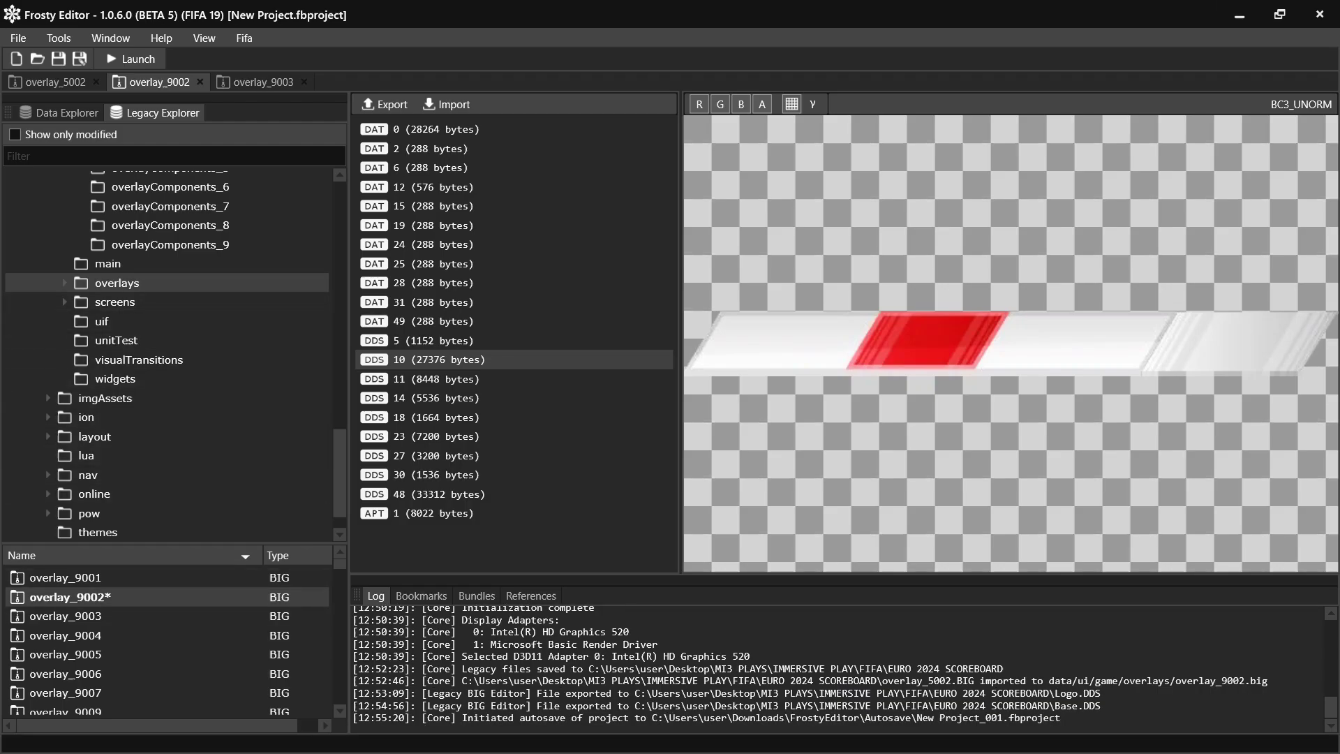
double_click(117, 283)
click(129, 398)
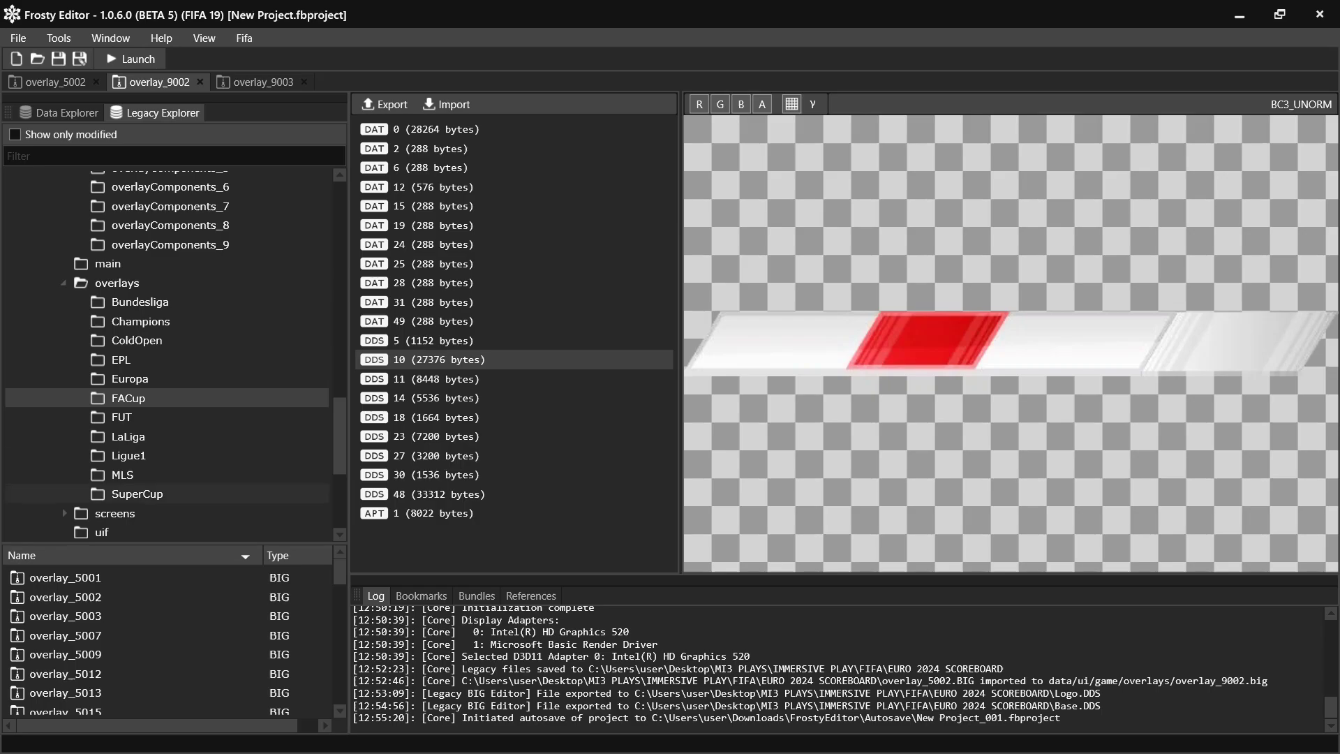
double_click(65, 597)
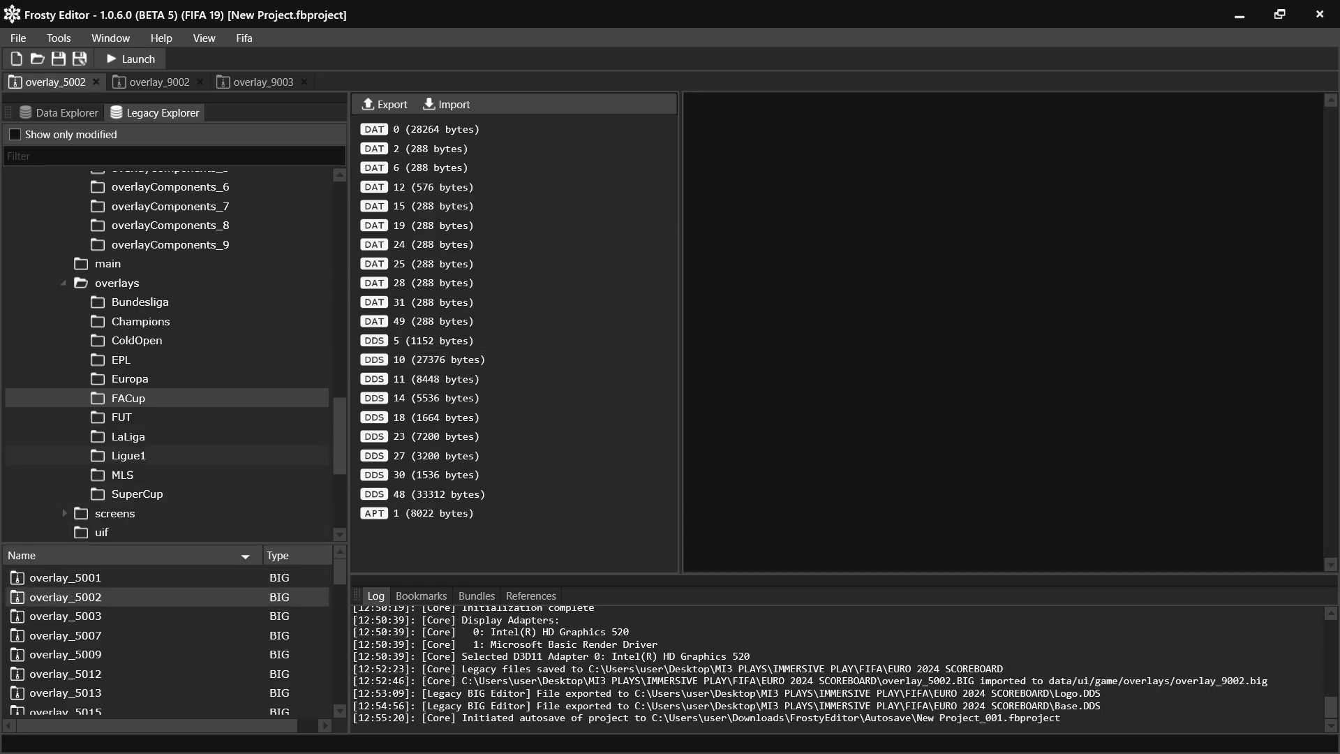
Examine the DDS textures inside overlay_5002, from texture 5 through texture 48.
click(433, 341)
click(438, 359)
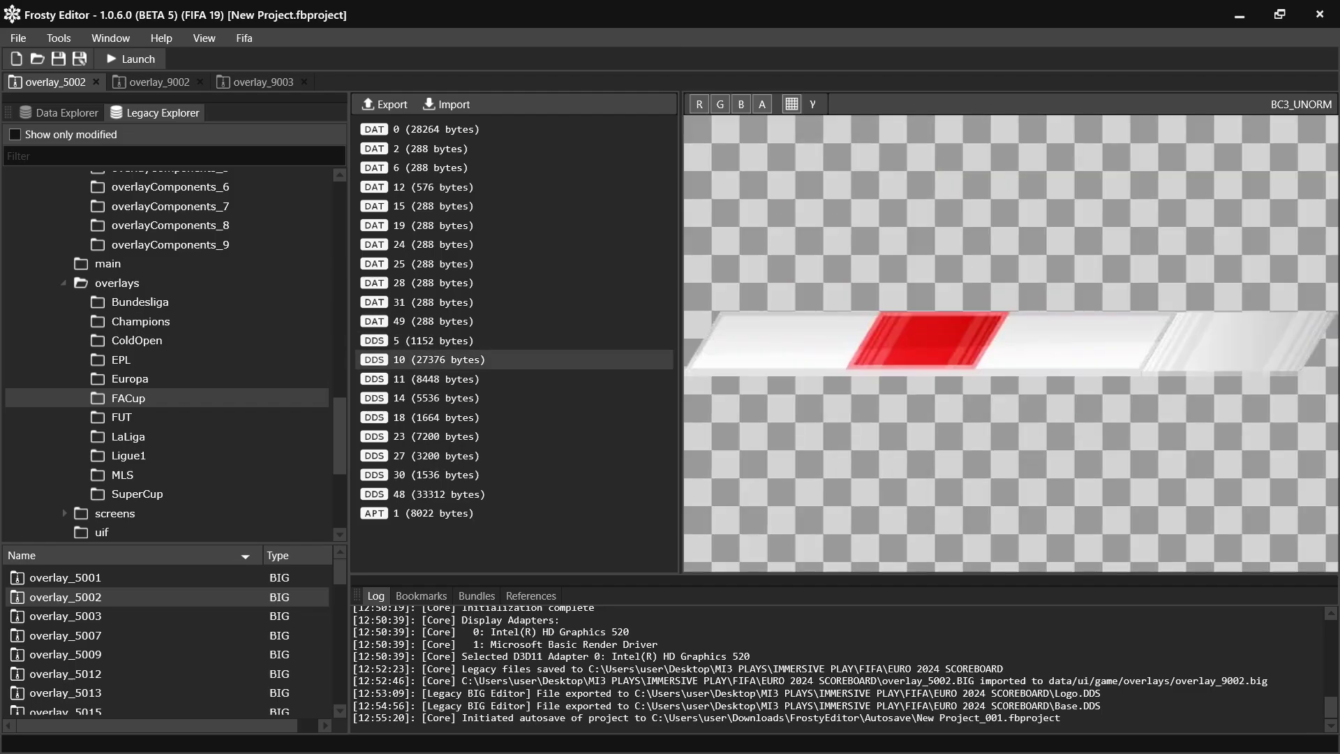
key(Down)
key(Down)
key(Down)
key(Down)
key(Down)
key(Down)
key(Down)
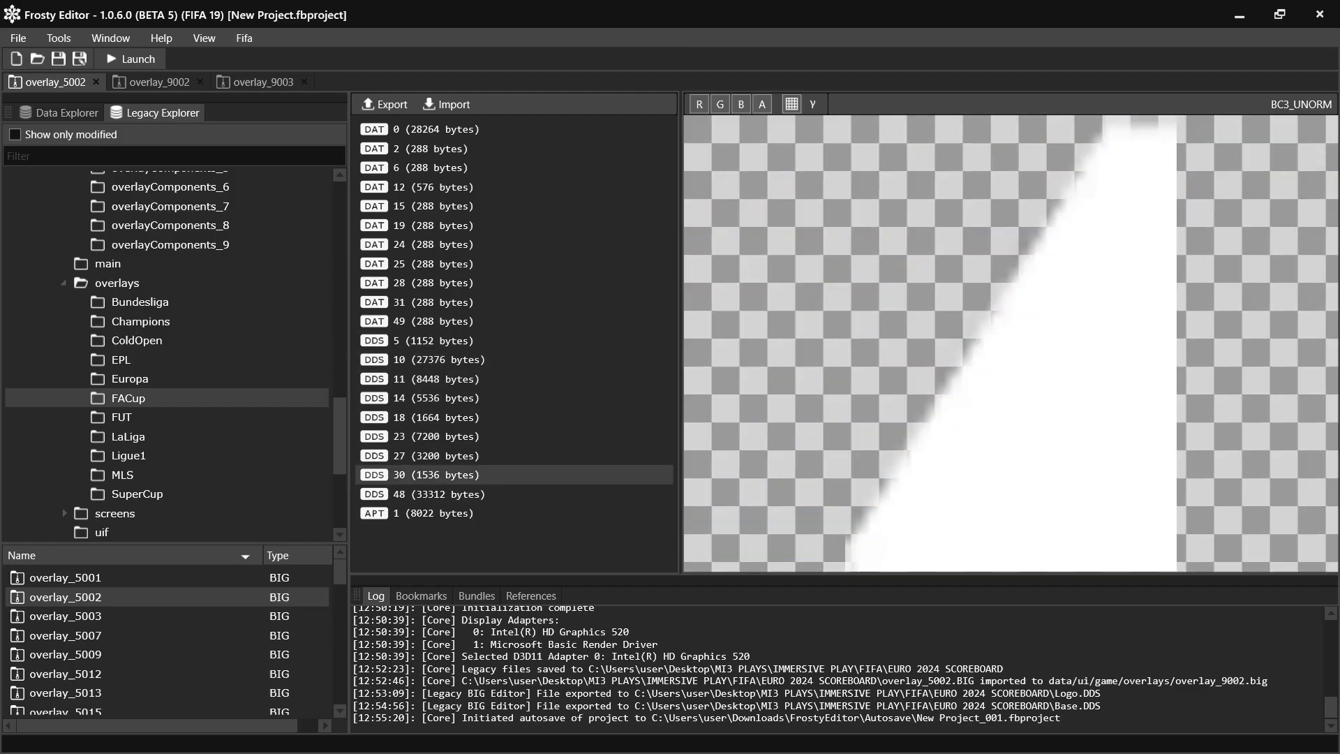
key(Up)
key(Up)
key(Up)
key(Up)
key(Up)
key(Up)
key(Up)
key(Up)
key(Up)
key(Up)
key(Up)
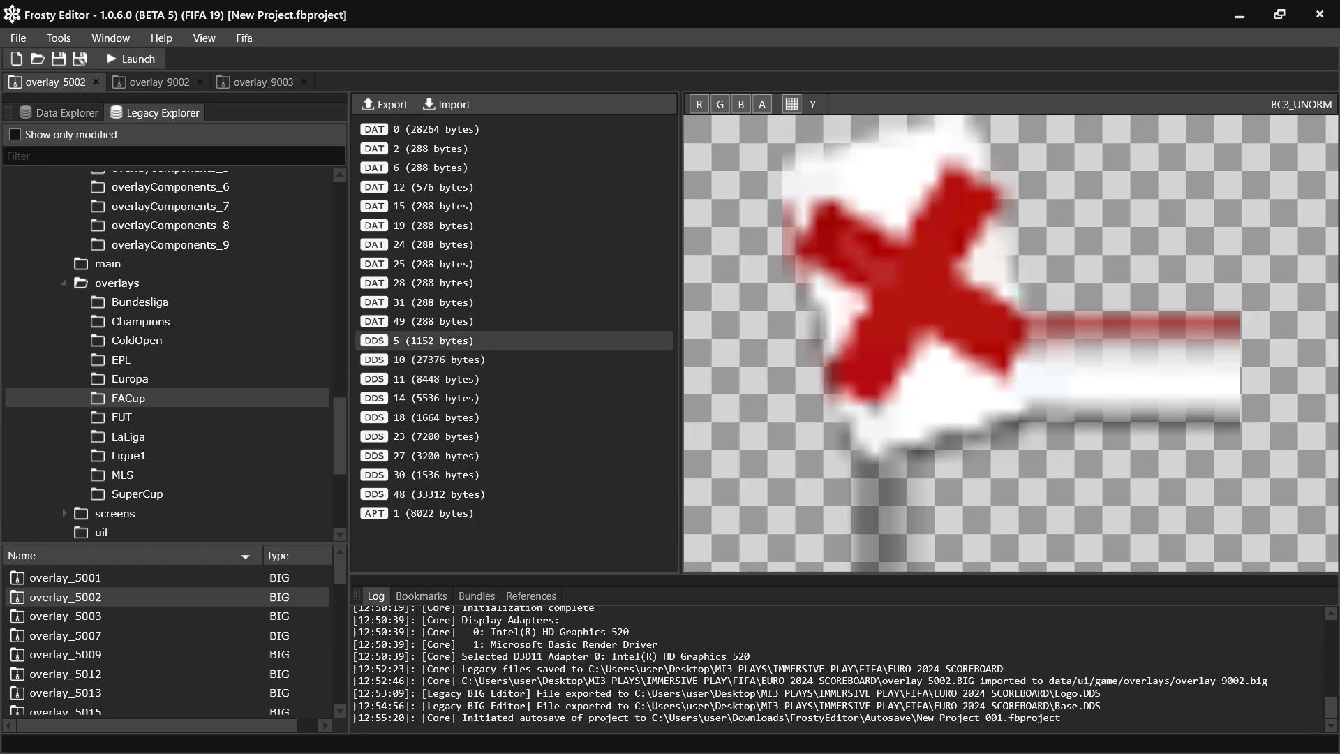
key(Down)
key(Down)
key(Down)
key(Down)
key(Down)
key(Down)
key(Down)
key(Down)
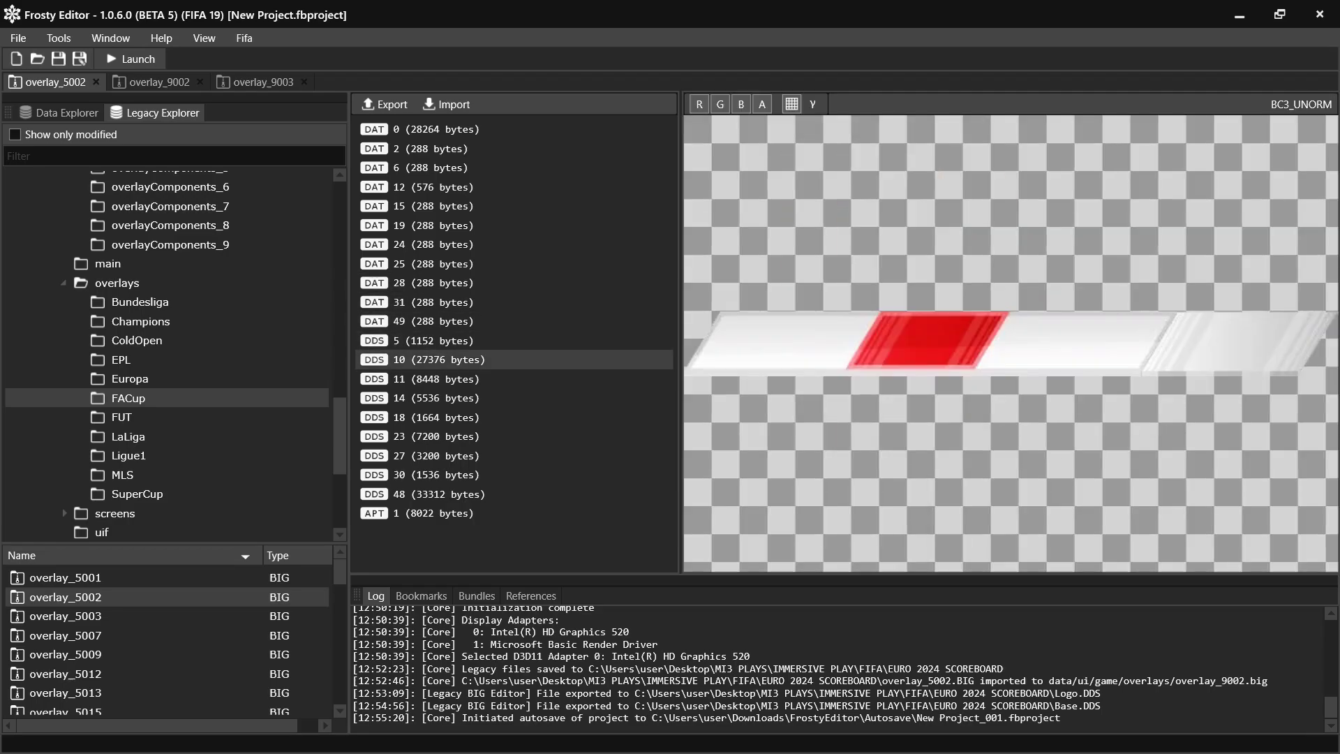
key(Down)
key(Down)
key(Down)
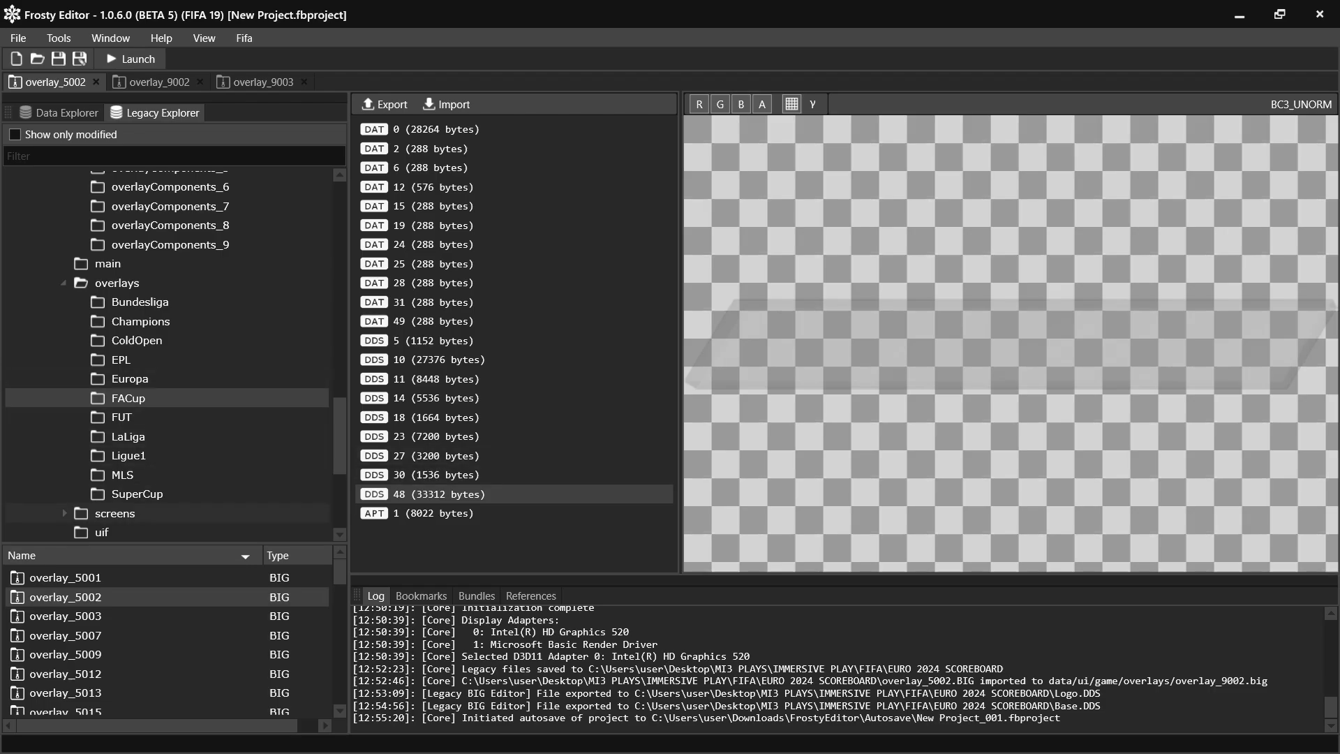
Export overlay_5002 as a BIG legacy file into the .BIG folder of EURO 2024 SCOREBOARD.
right_click(130, 596)
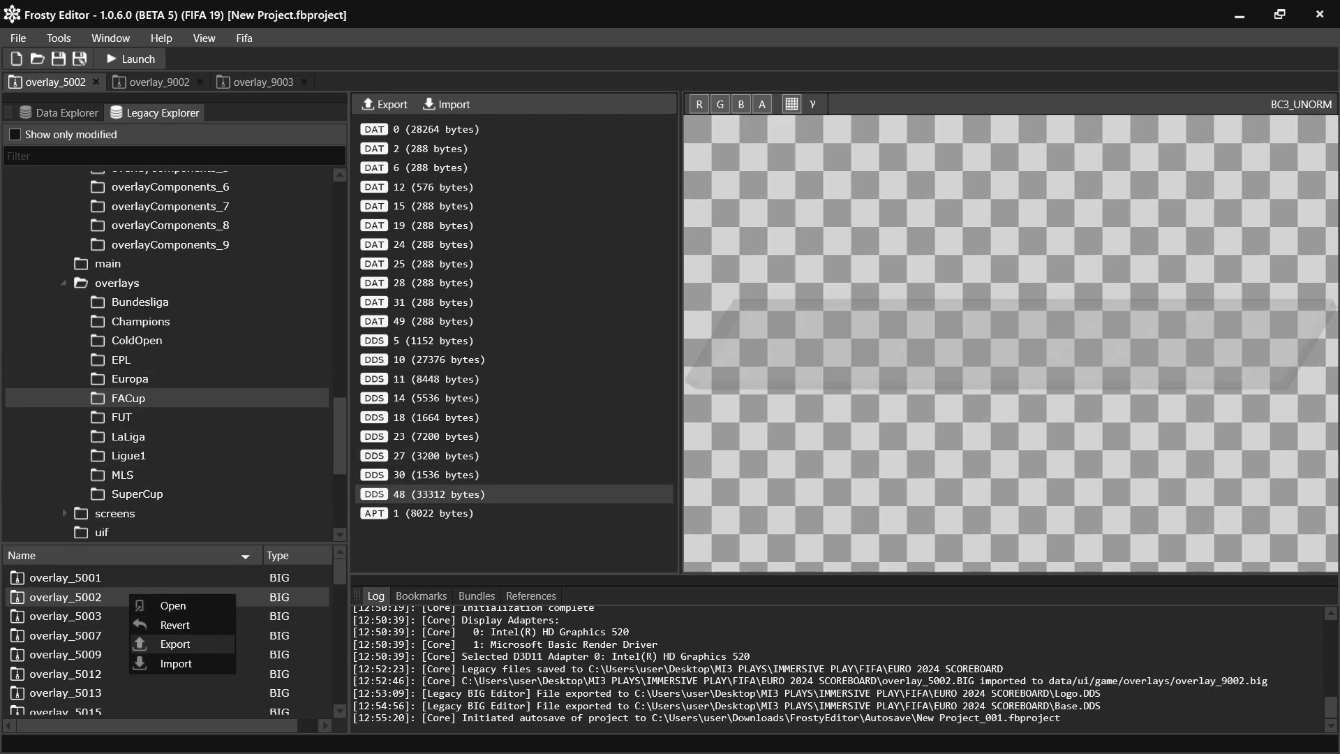
click(175, 644)
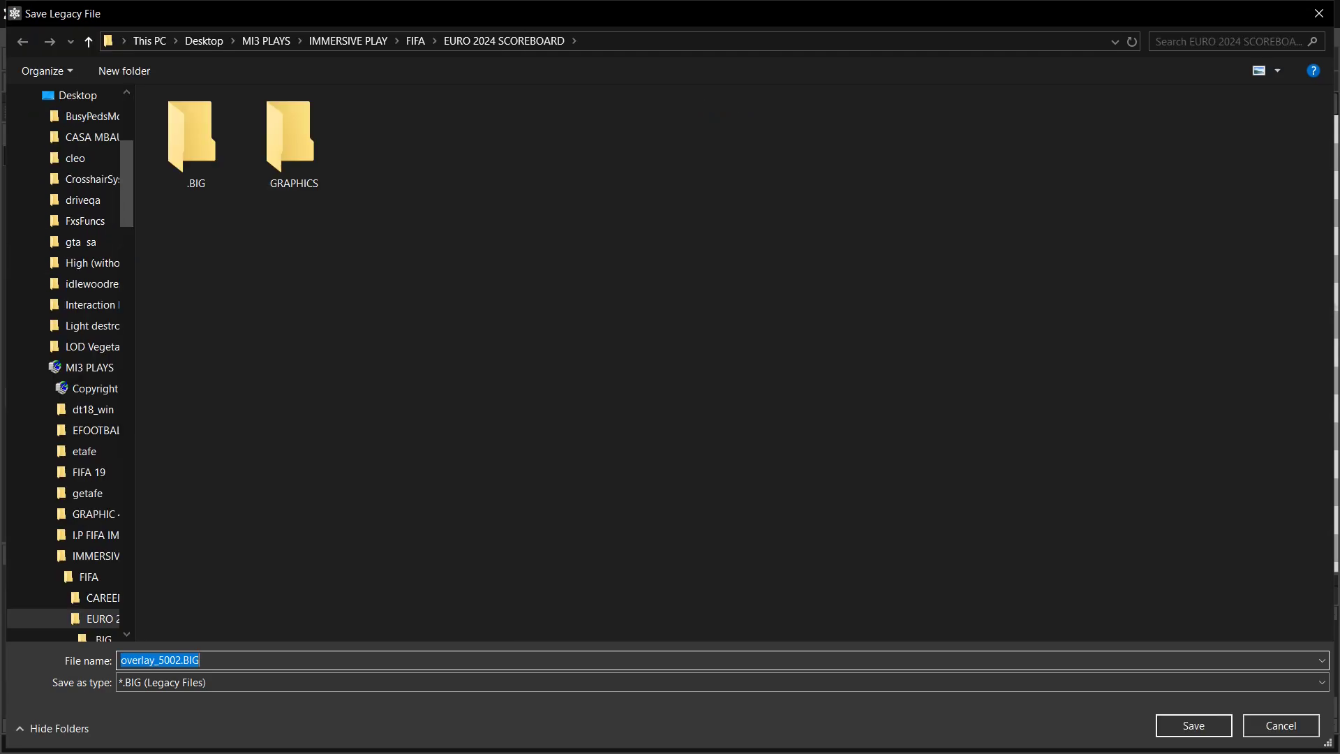
click(195, 132)
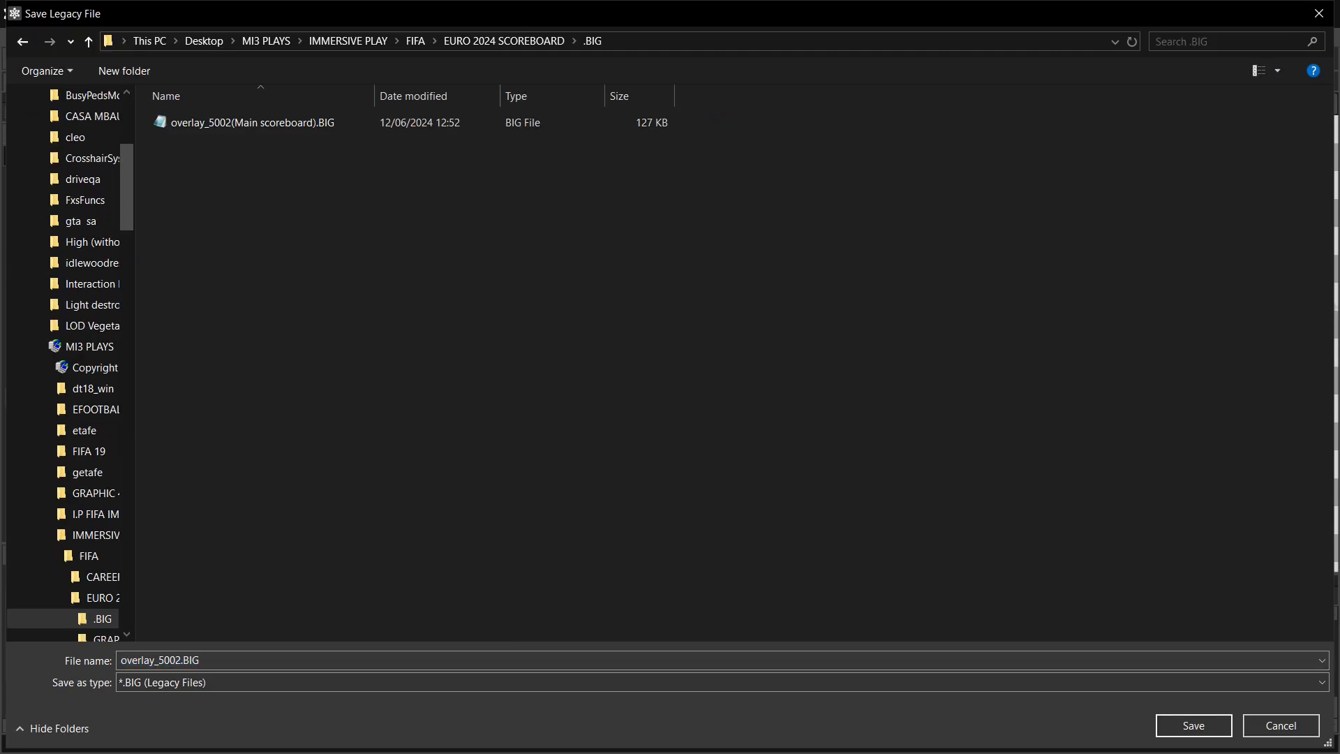
mouse_move(195, 126)
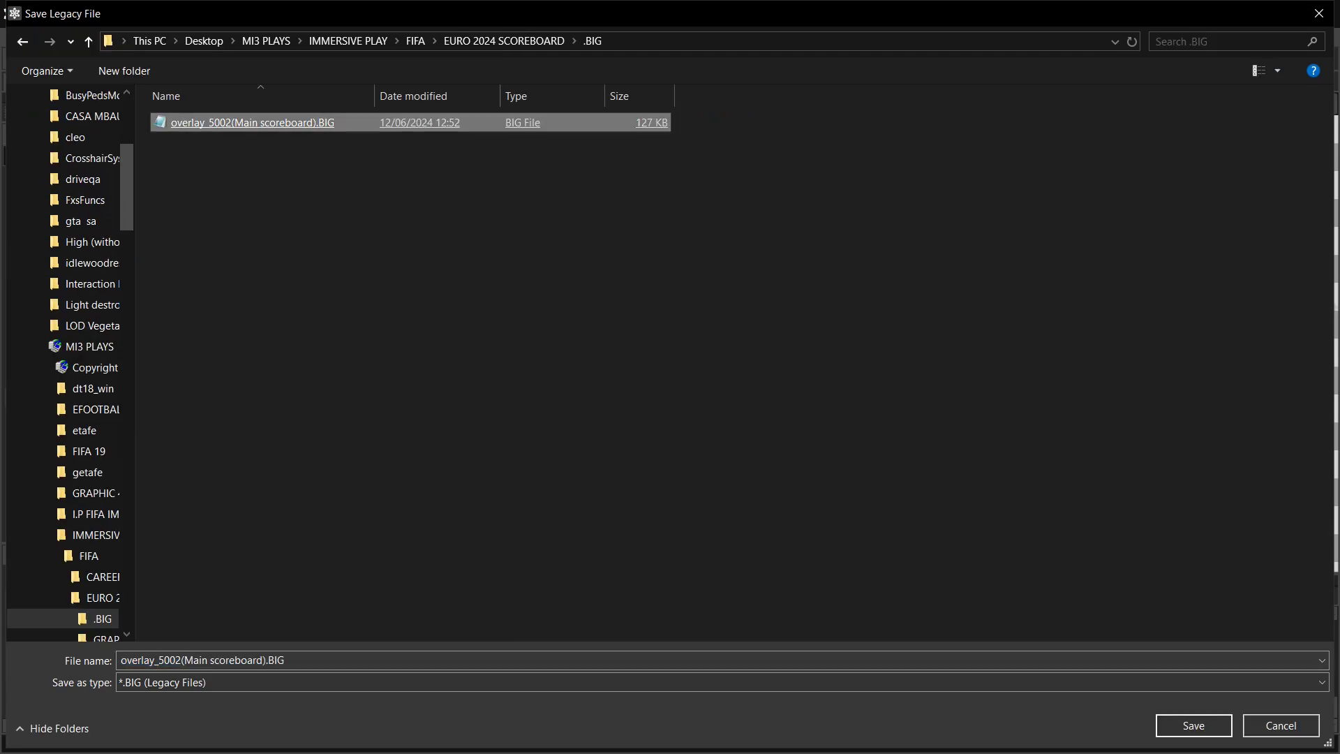
click(1194, 725)
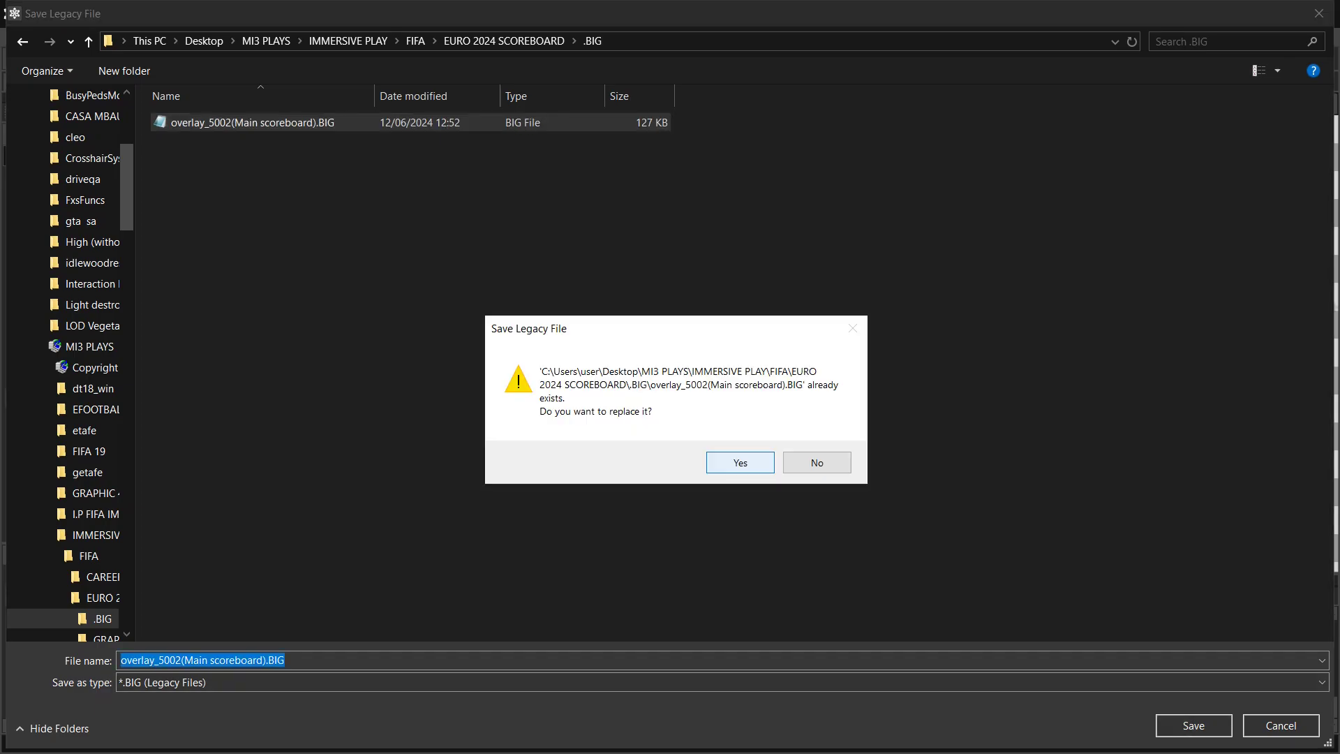
key(Return)
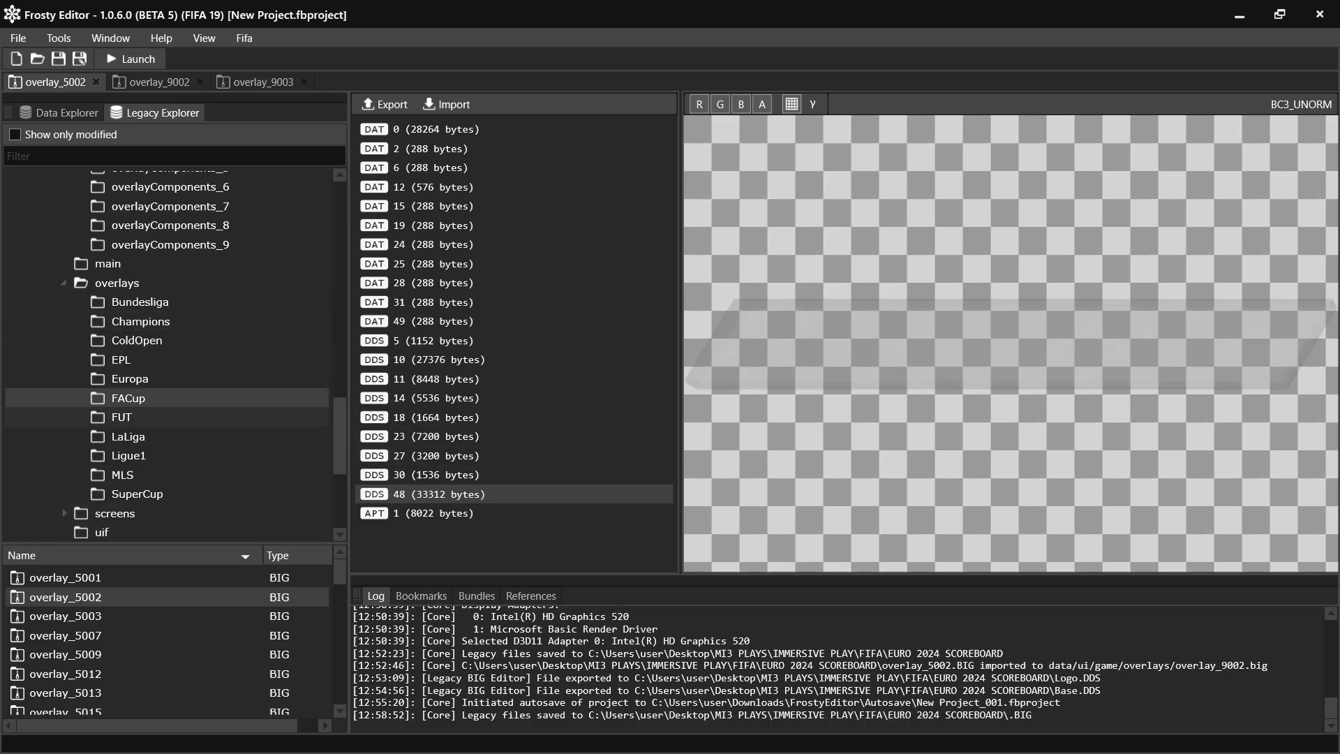
Import overlay_5002(Main scoreboard).BIG from the .BIG folder into overlay_9002 in the overlays folder.
scroll(168, 352, up, 2)
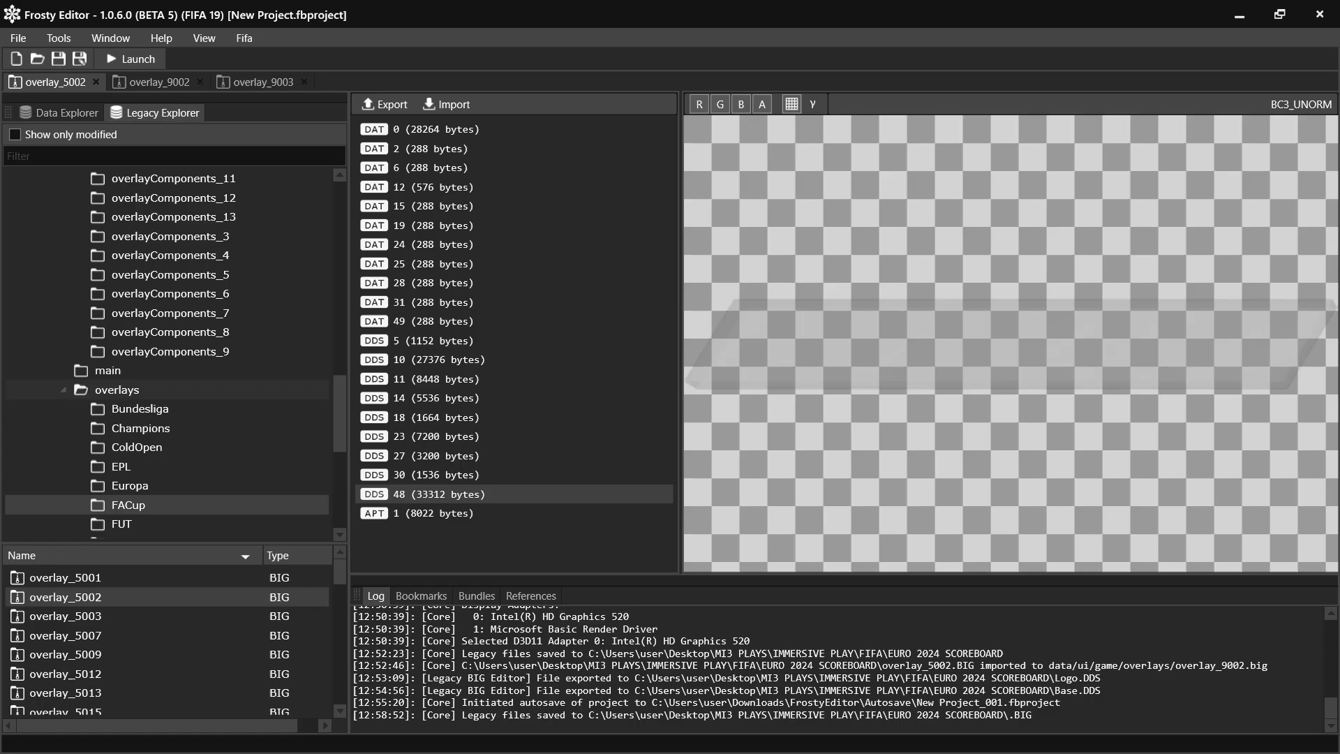
double_click(117, 390)
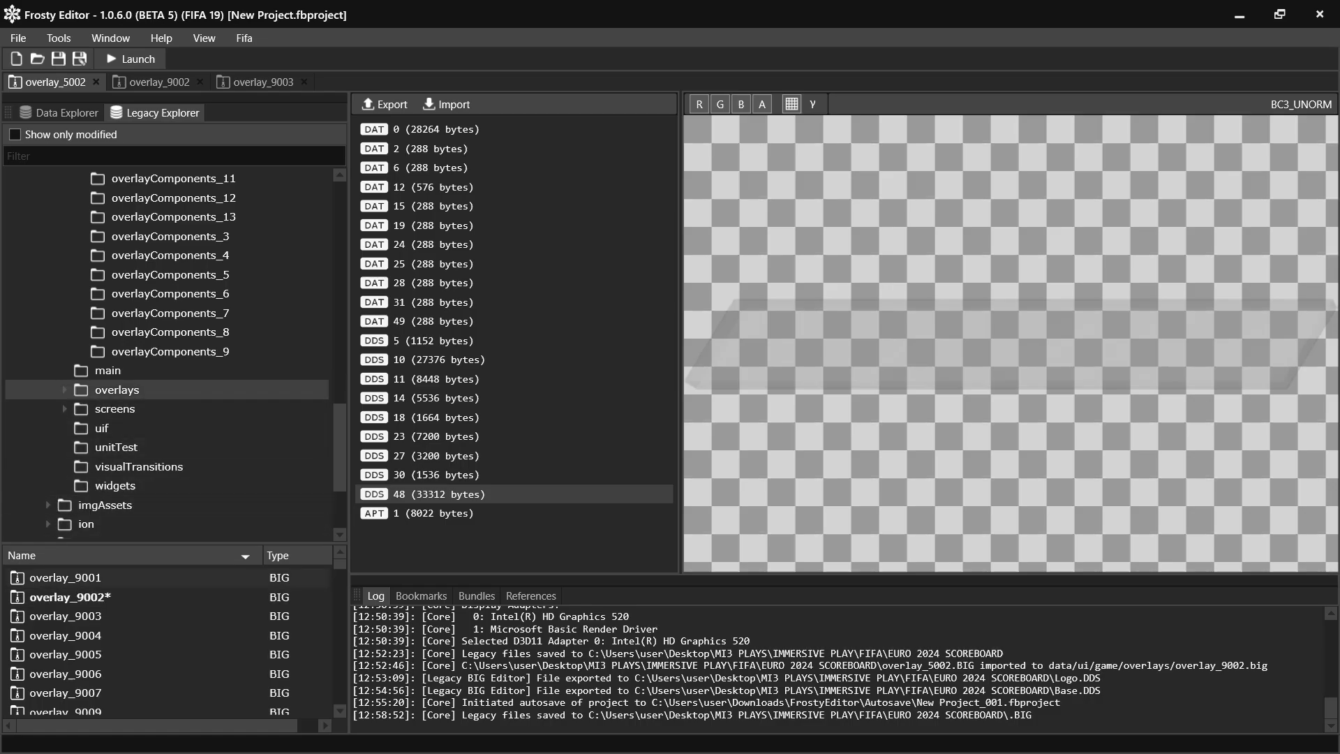
right_click(86, 597)
click(124, 664)
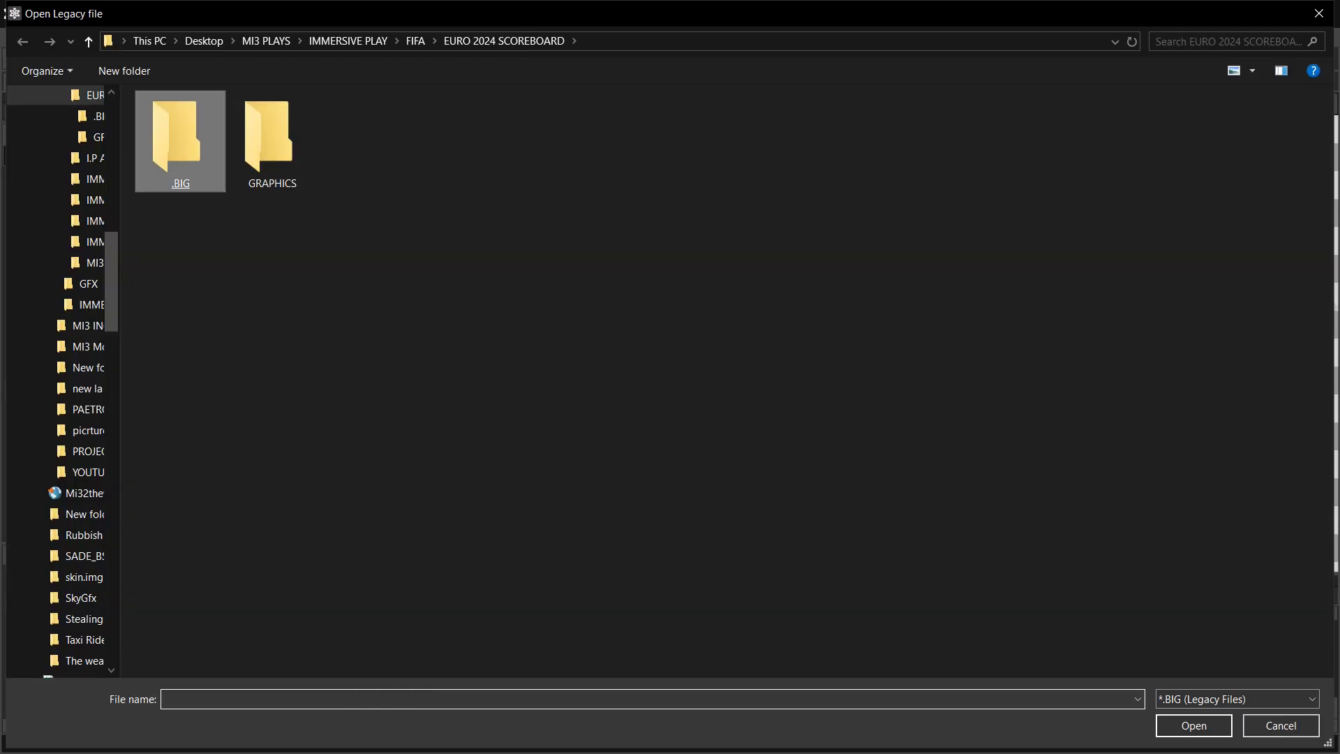
click(182, 124)
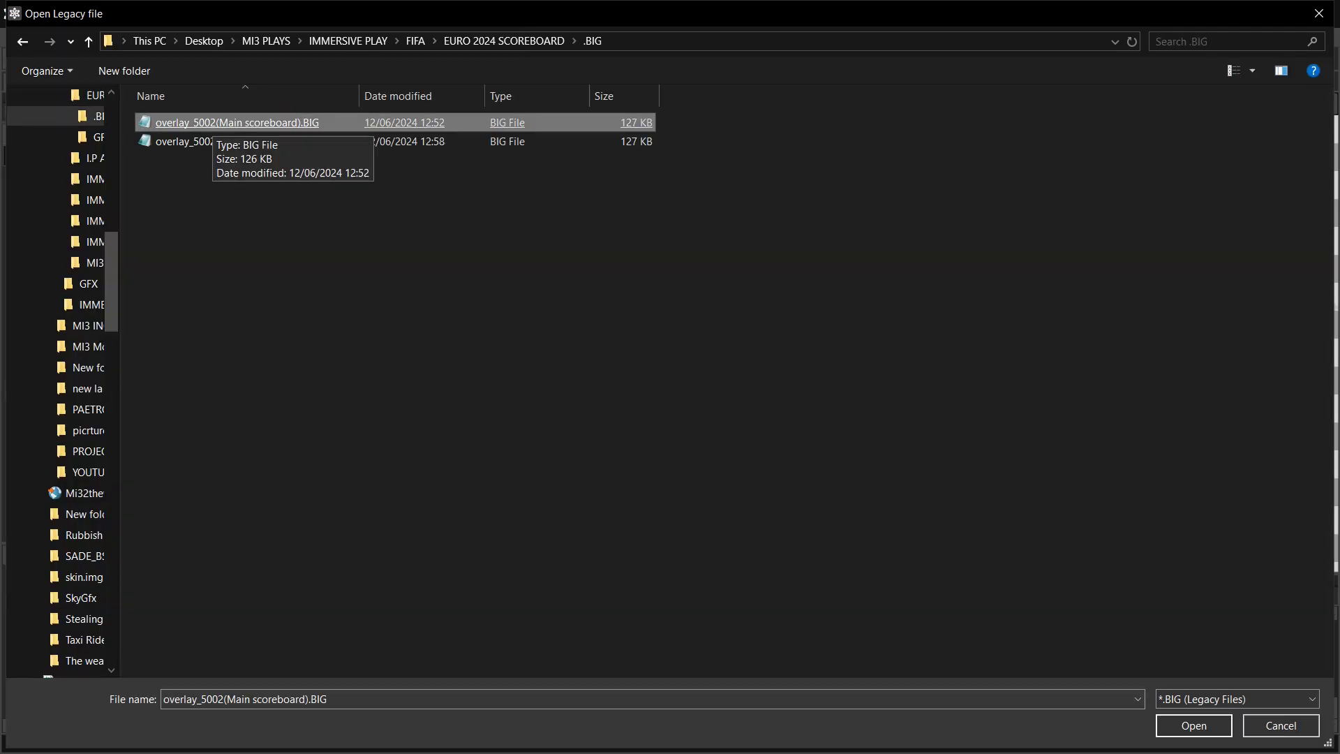
click(212, 123)
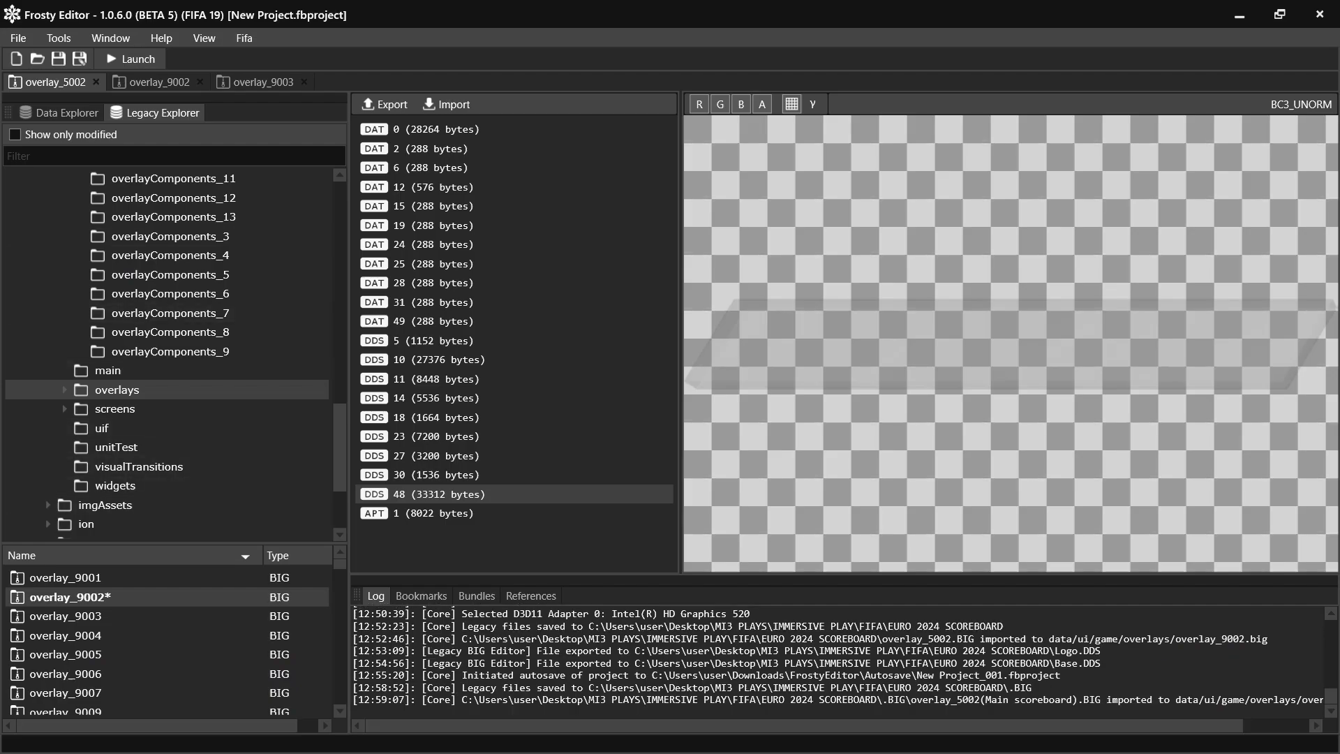
Look through the DAT and DDS entries of overlay_5002 to identify the scoreboard's graphics.
click(433, 341)
click(436, 398)
click(435, 436)
click(435, 474)
click(436, 456)
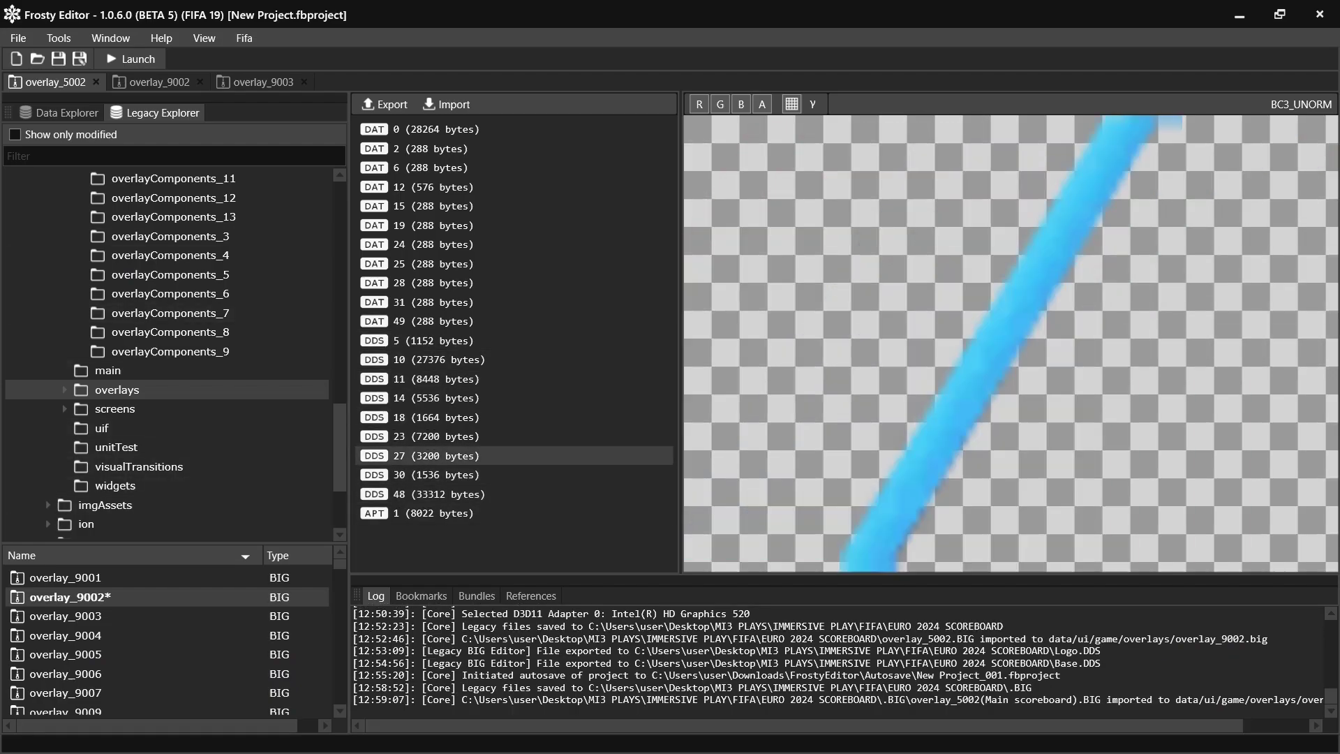
click(433, 302)
click(433, 264)
click(433, 321)
click(438, 359)
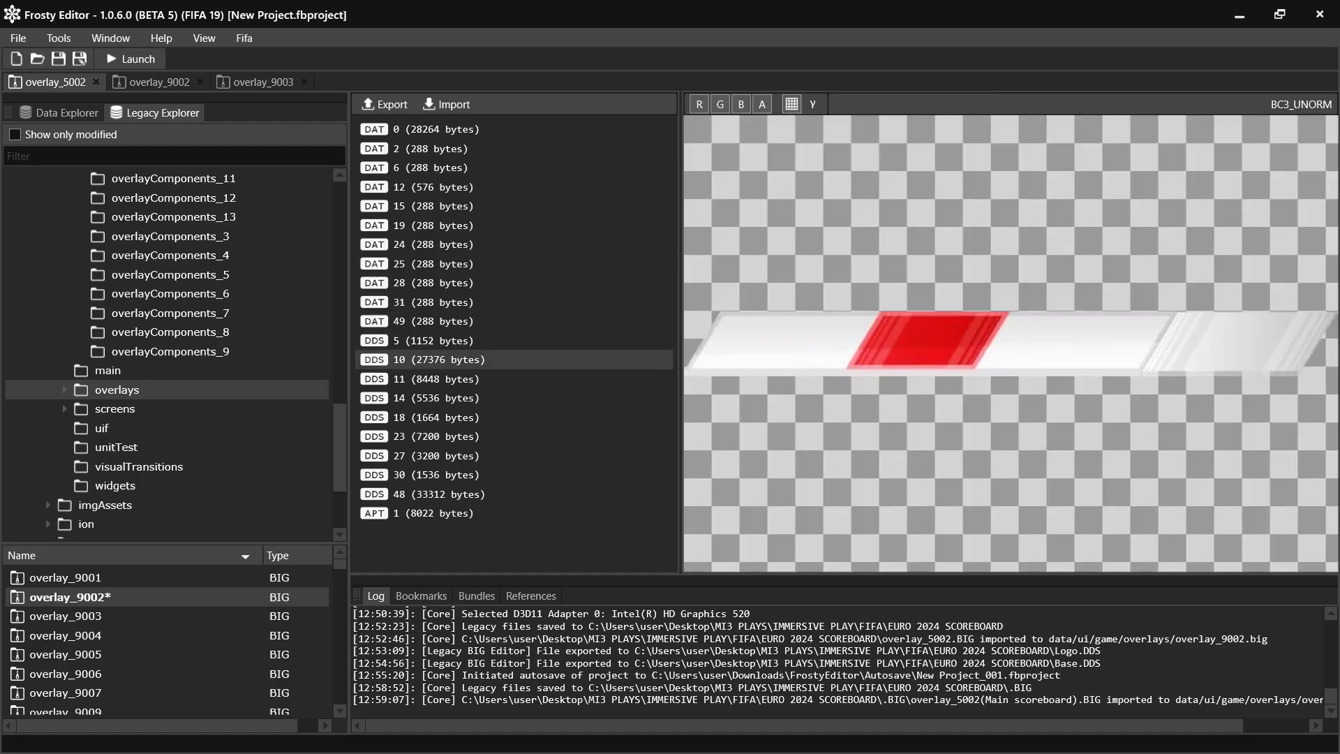
click(436, 379)
click(436, 397)
Export texture DDS 10 over Base.DDS in the GRAPHICS folder.
click(438, 360)
click(384, 104)
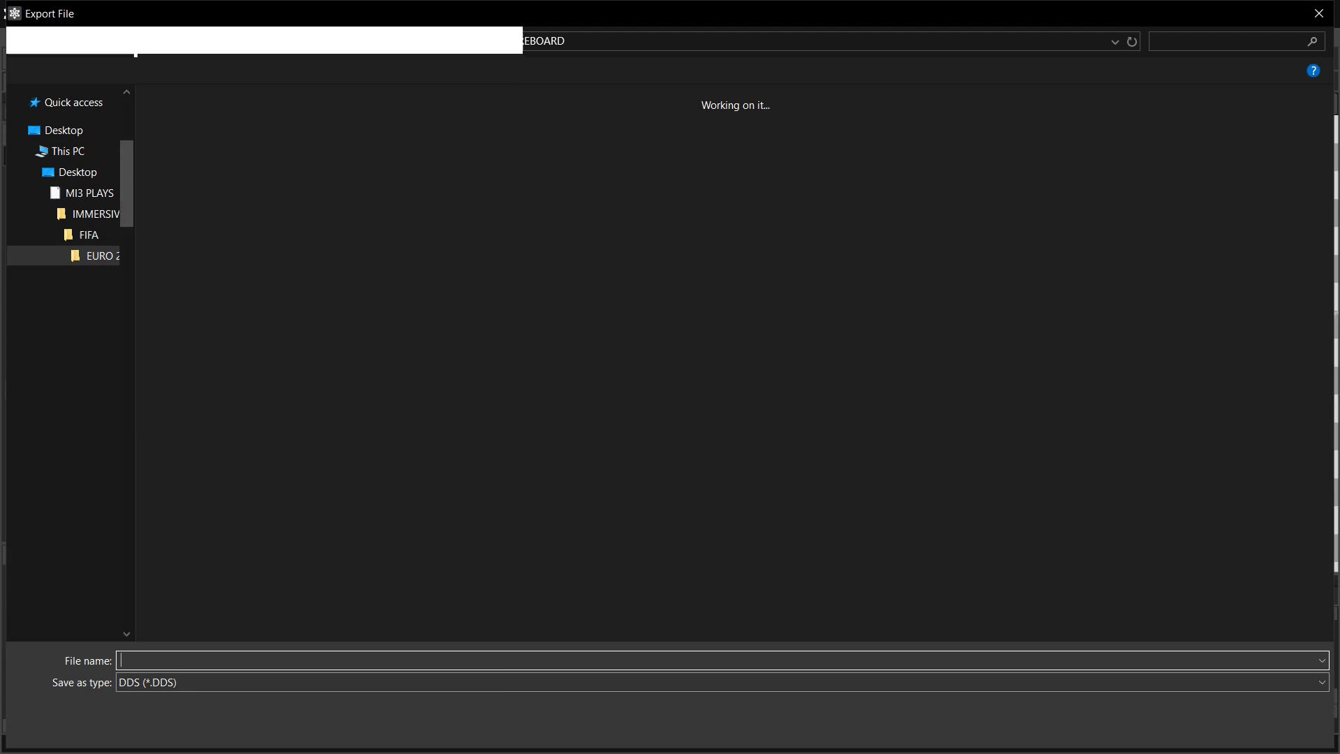
click(294, 142)
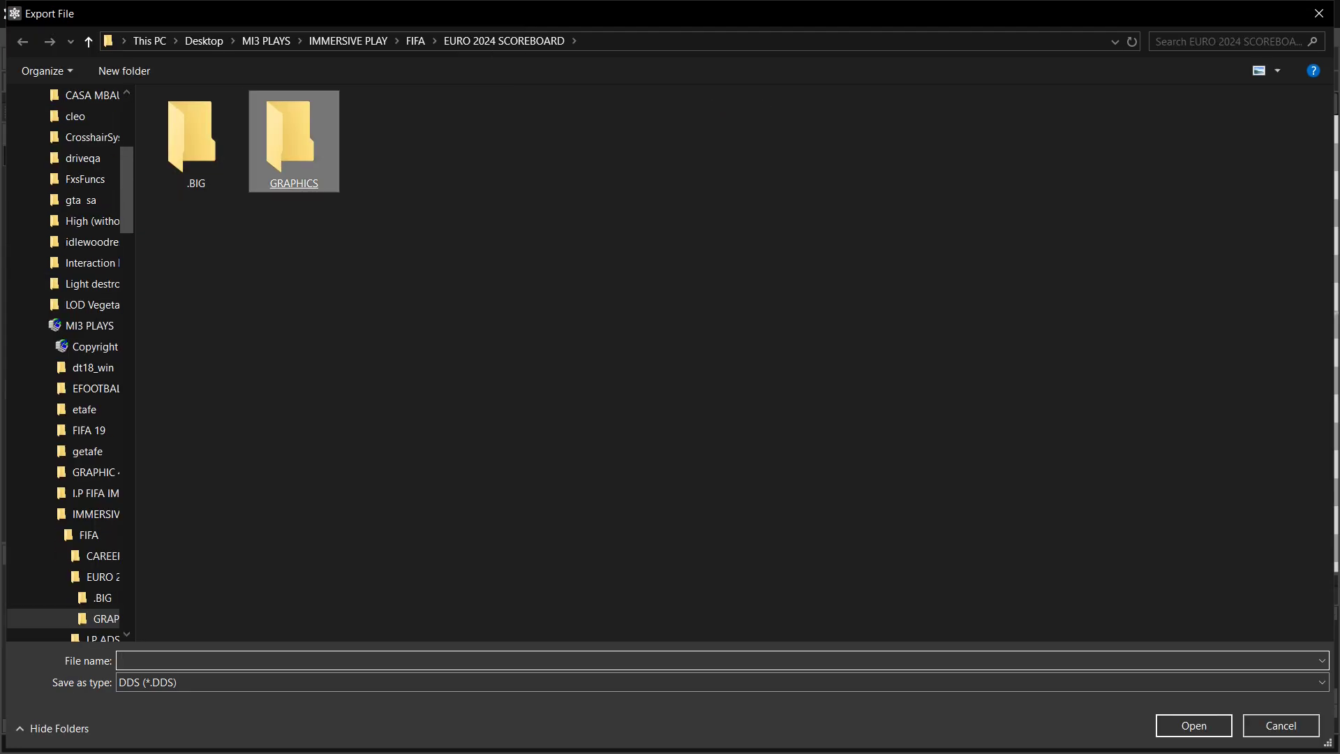
click(196, 142)
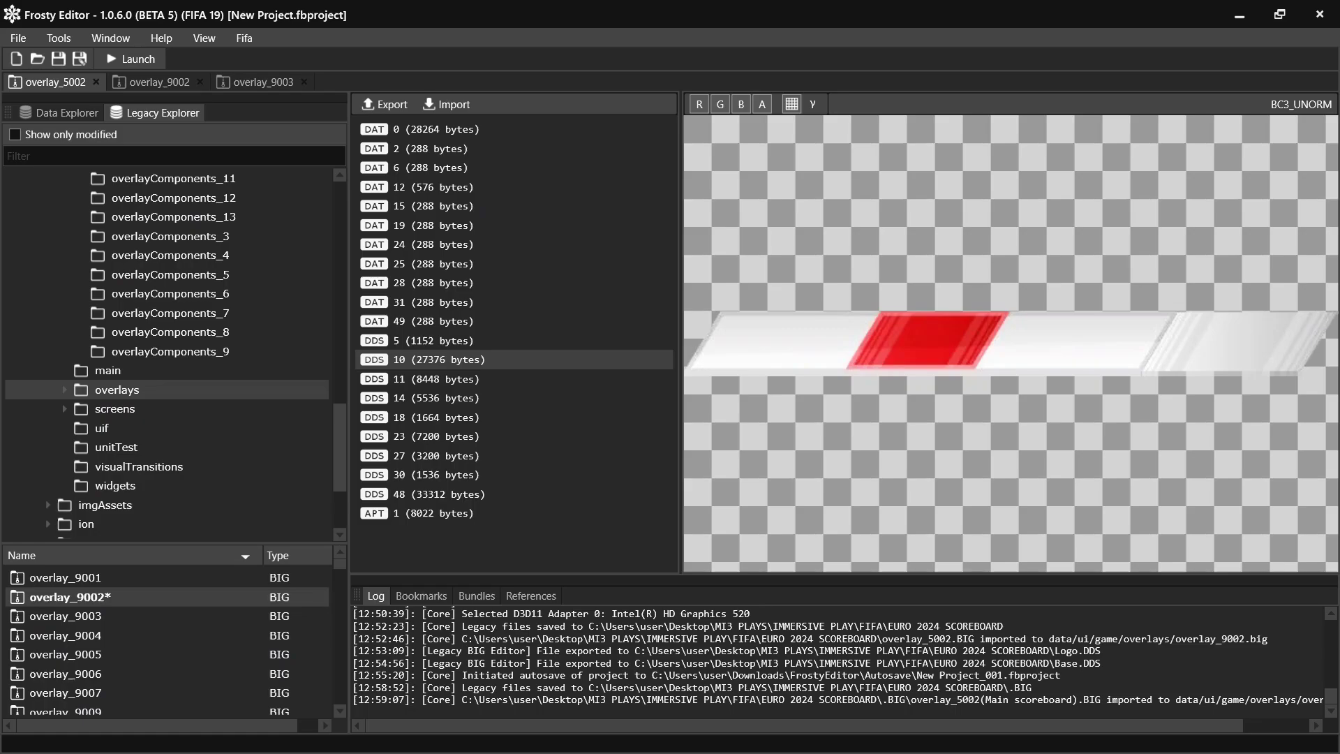
Find the FA Cup logo texture, DDS 23, and export it over Logo.DDS in the GRAPHICS folder.
click(437, 379)
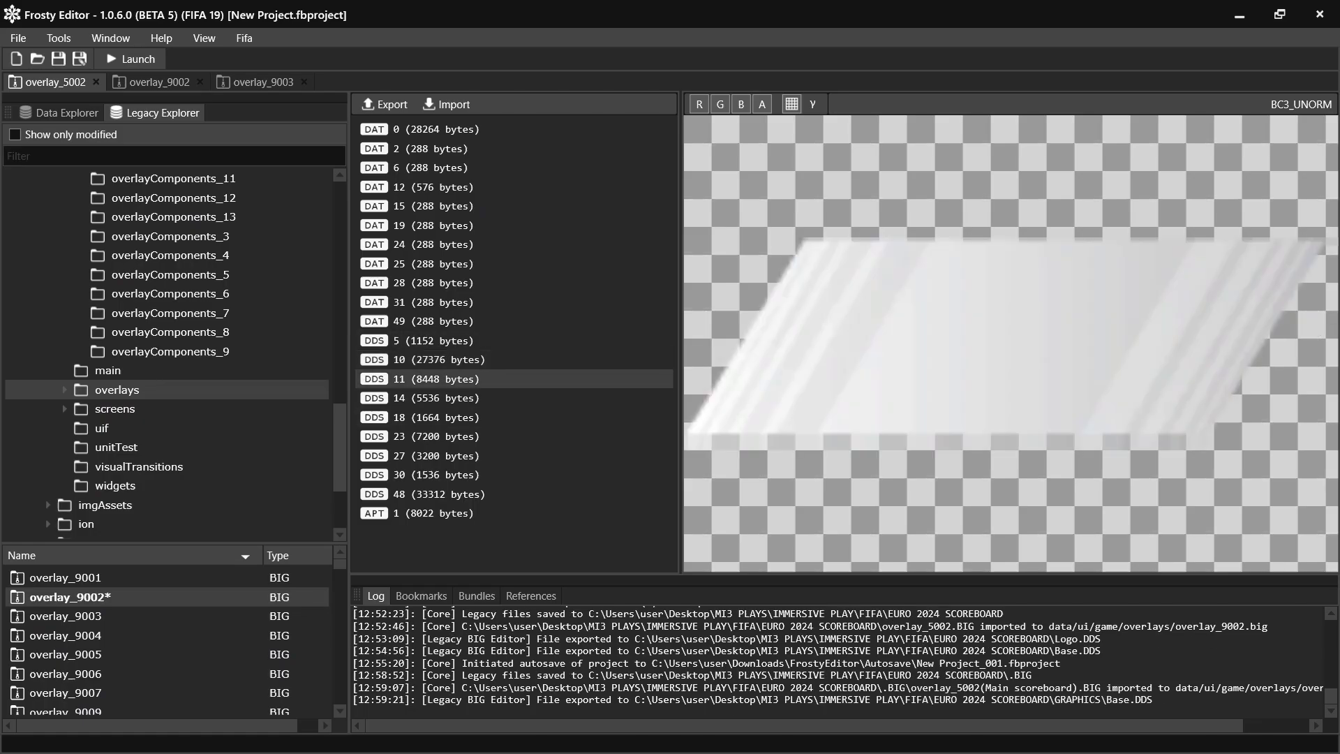
click(437, 398)
click(437, 418)
click(437, 436)
click(437, 456)
click(437, 437)
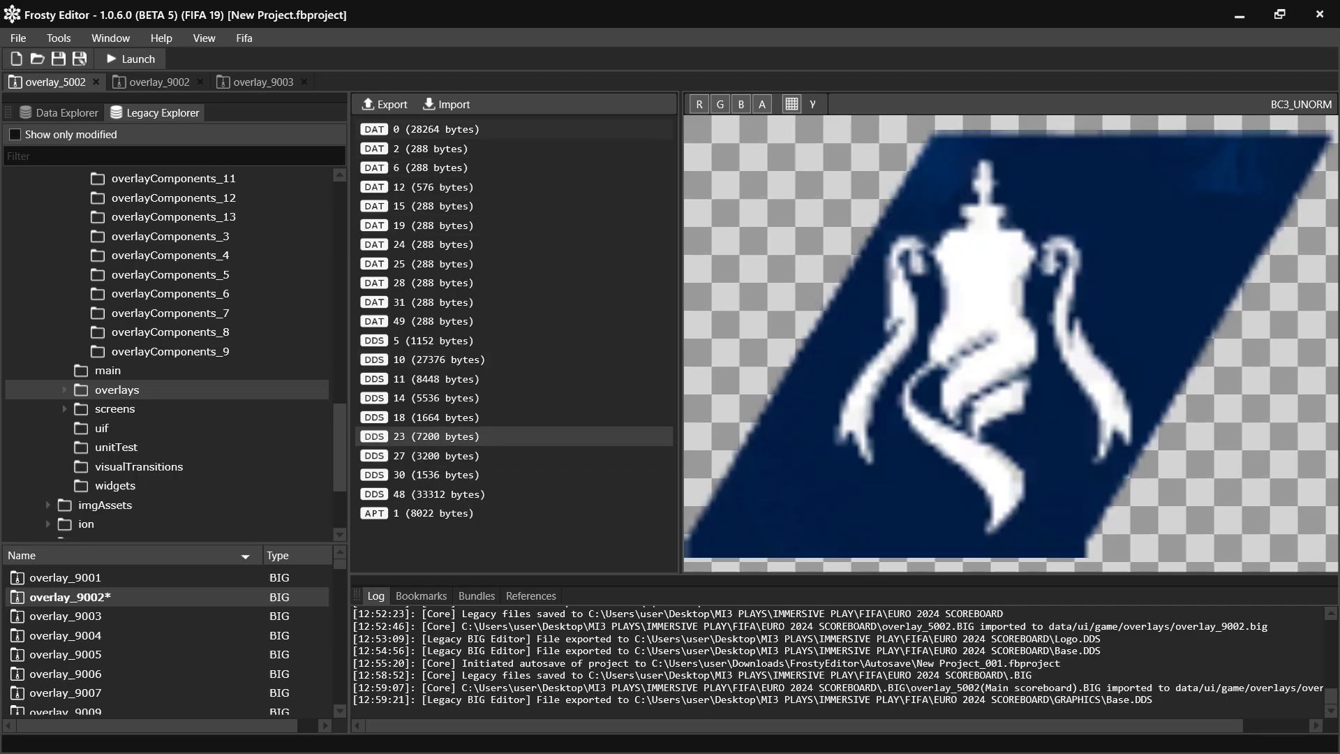
click(384, 104)
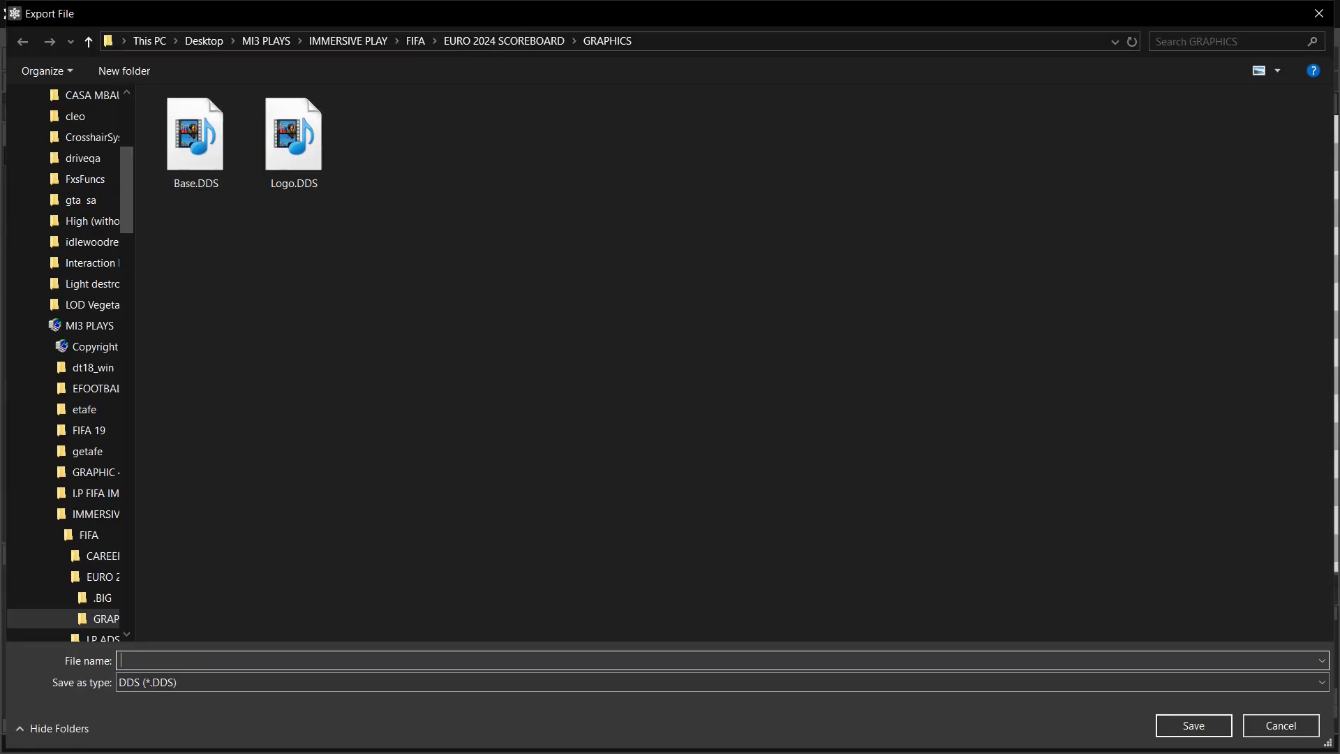
double_click(294, 143)
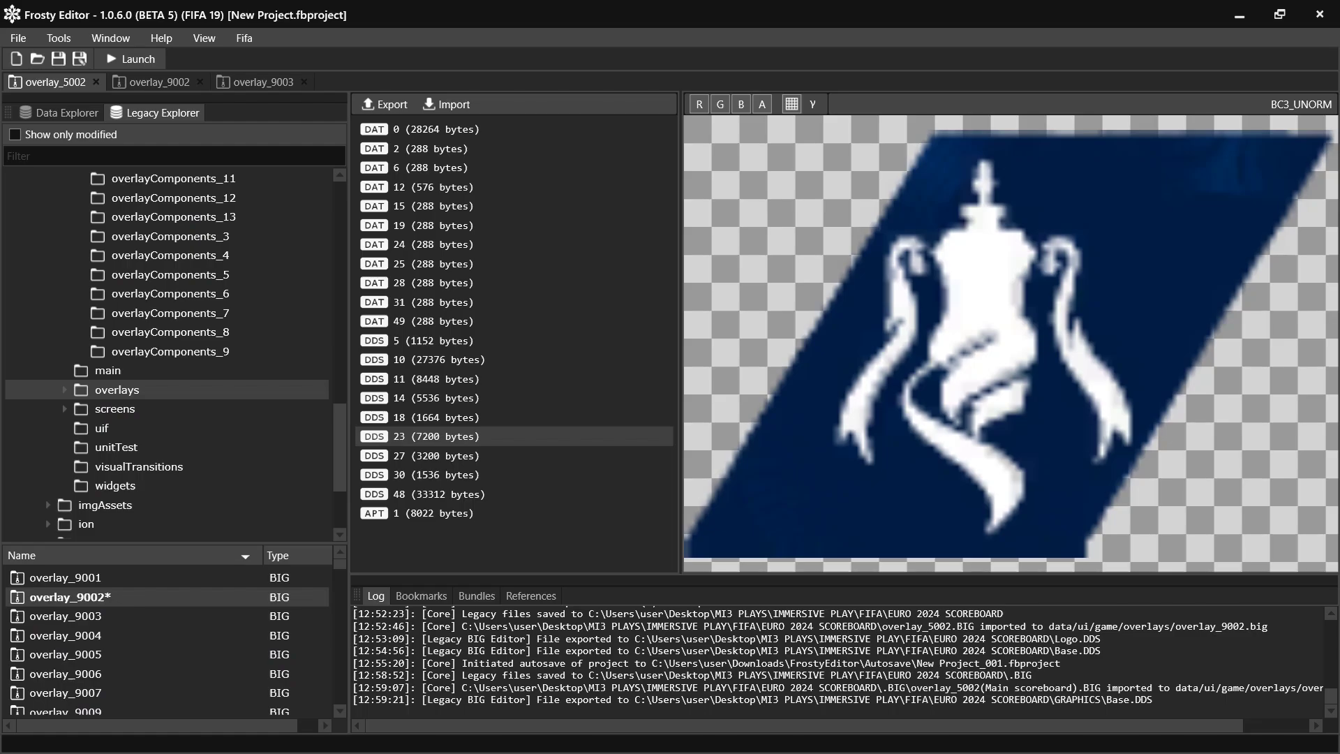
Export texture DDS 30 to the GRAPHICS folder as a DDS file named "Colour bars".
click(436, 456)
click(436, 475)
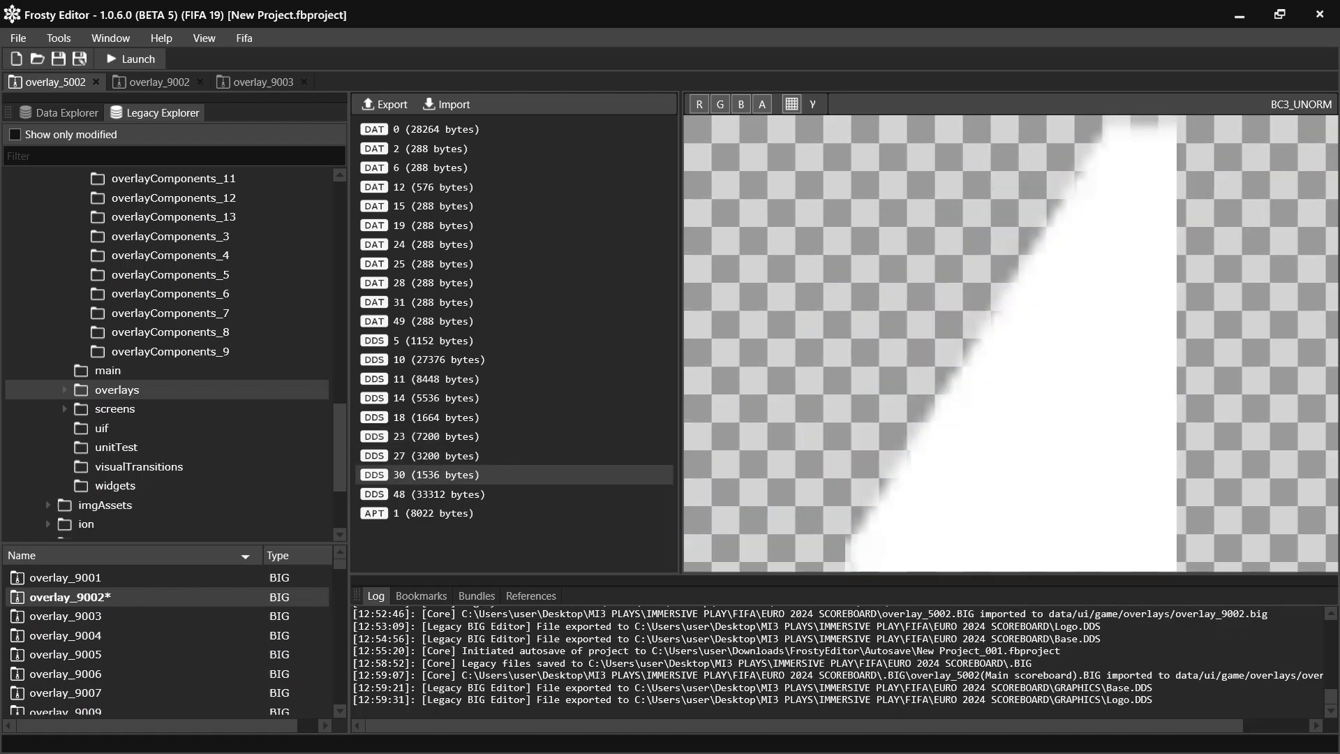
click(384, 104)
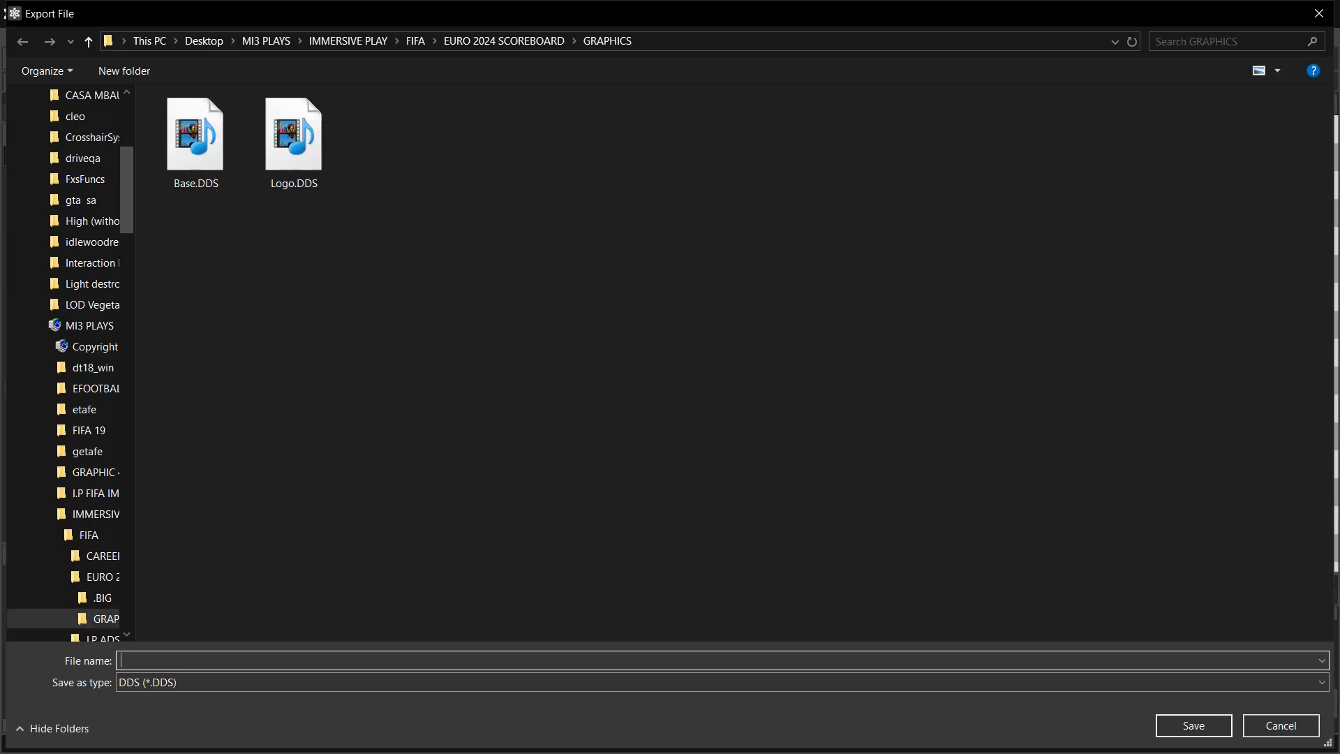
text(Colour bars)
key(Return)
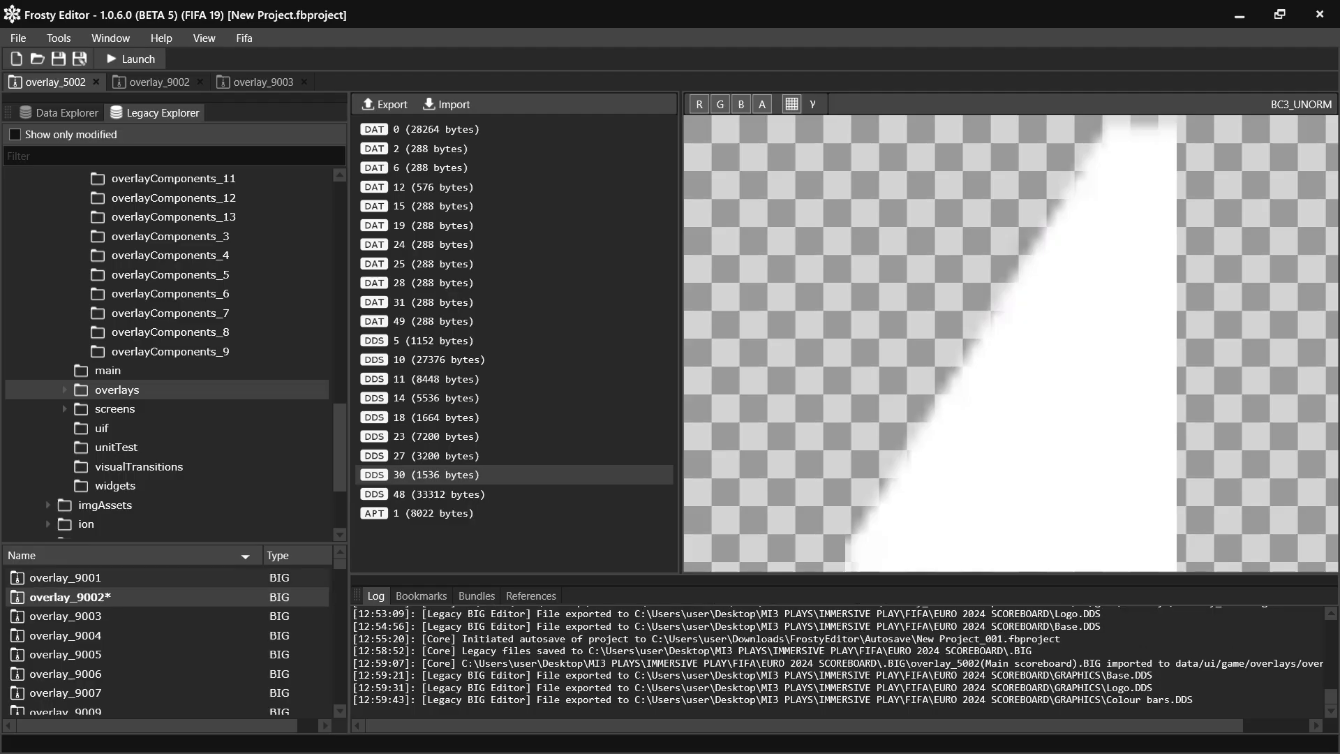
key(Down)
key(Up)
key(Up)
key(Up)
key(Up)
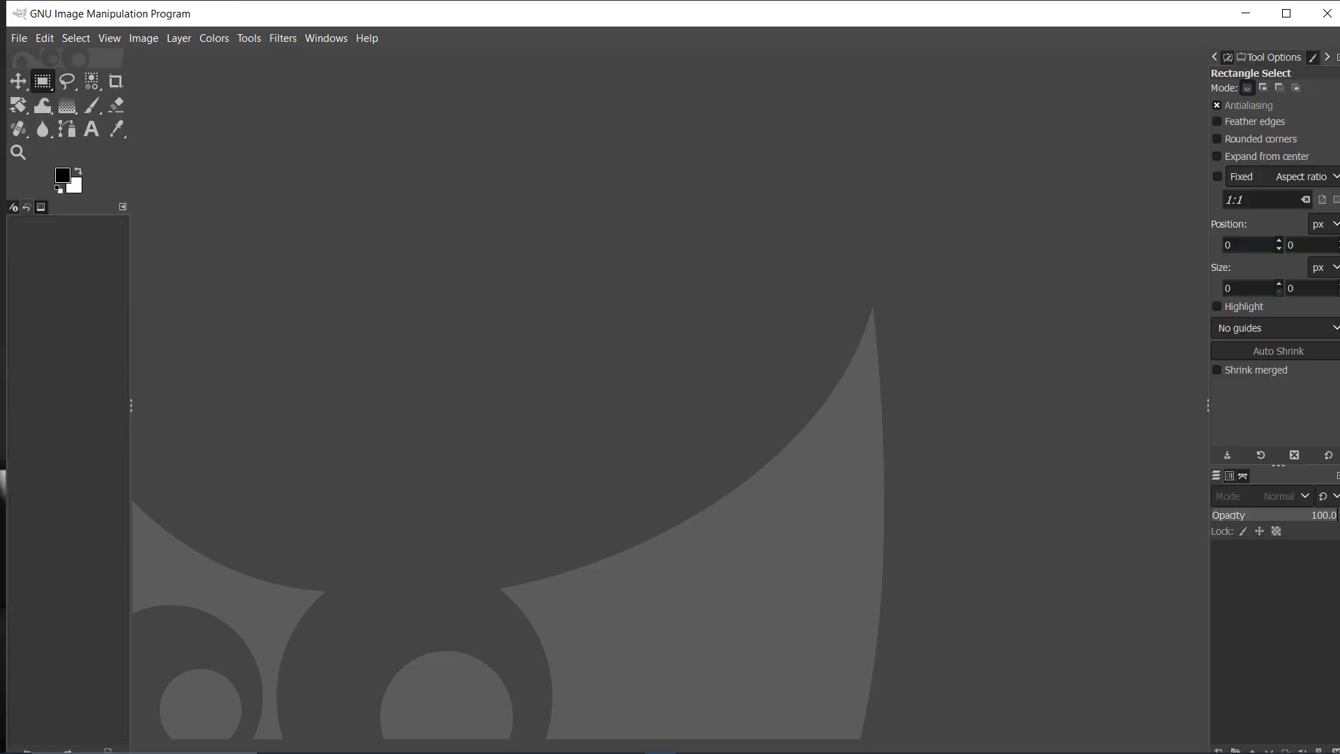
Maximize GIMP and switch to the Brave browser's image results for "euro 2024 scoreboard".
click(1287, 14)
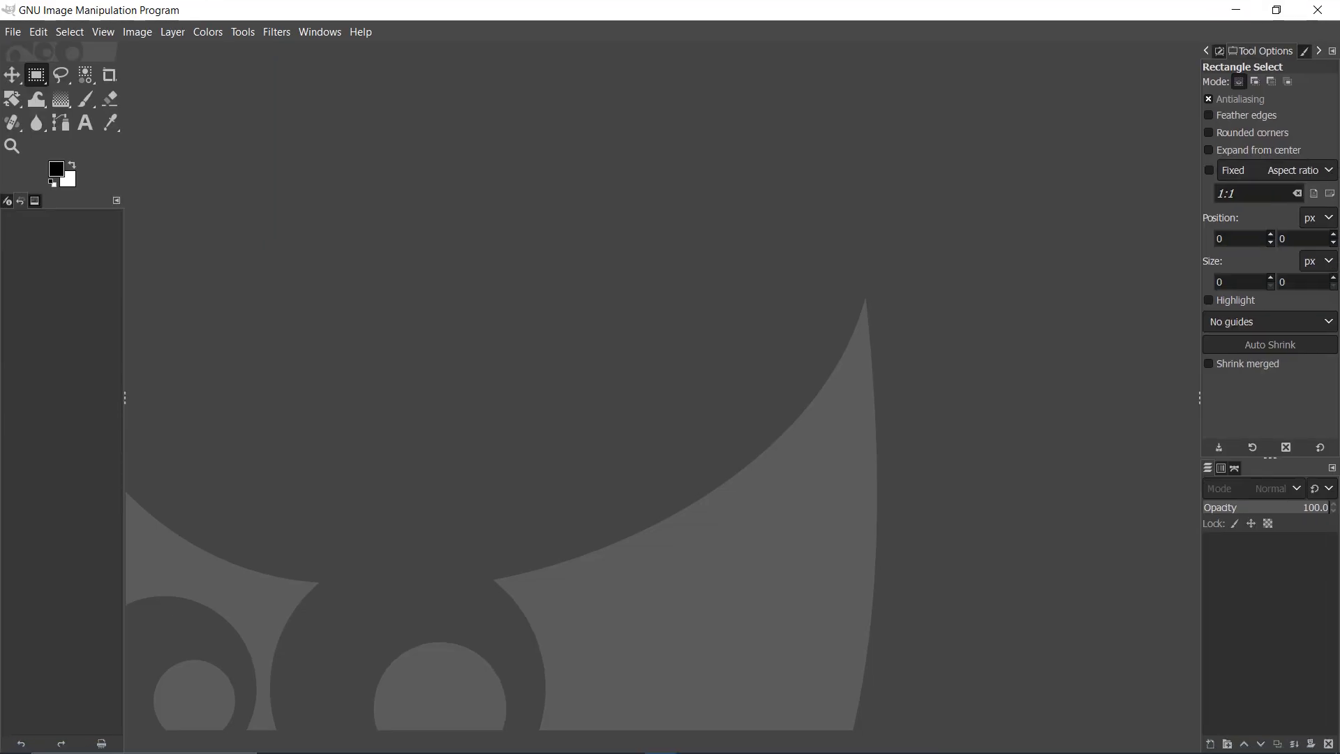
mouse_move(404, 741)
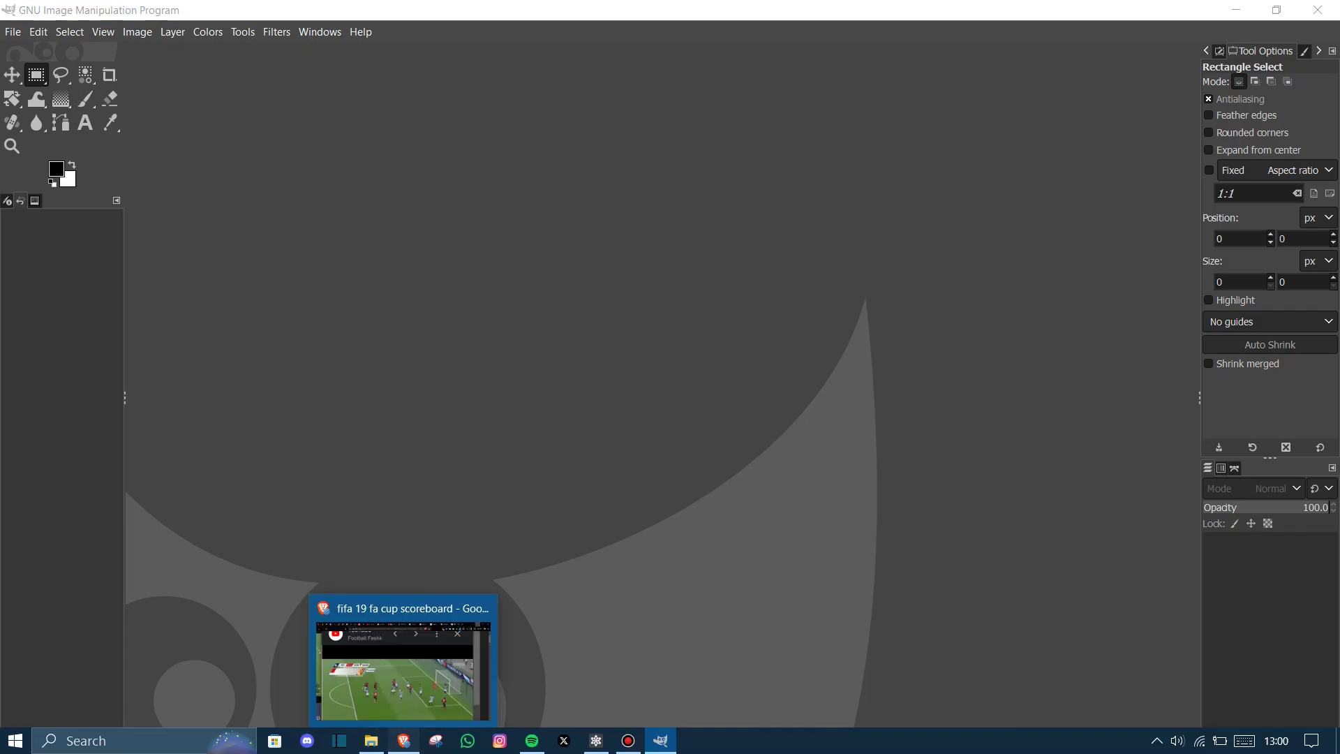
click(404, 741)
click(824, 17)
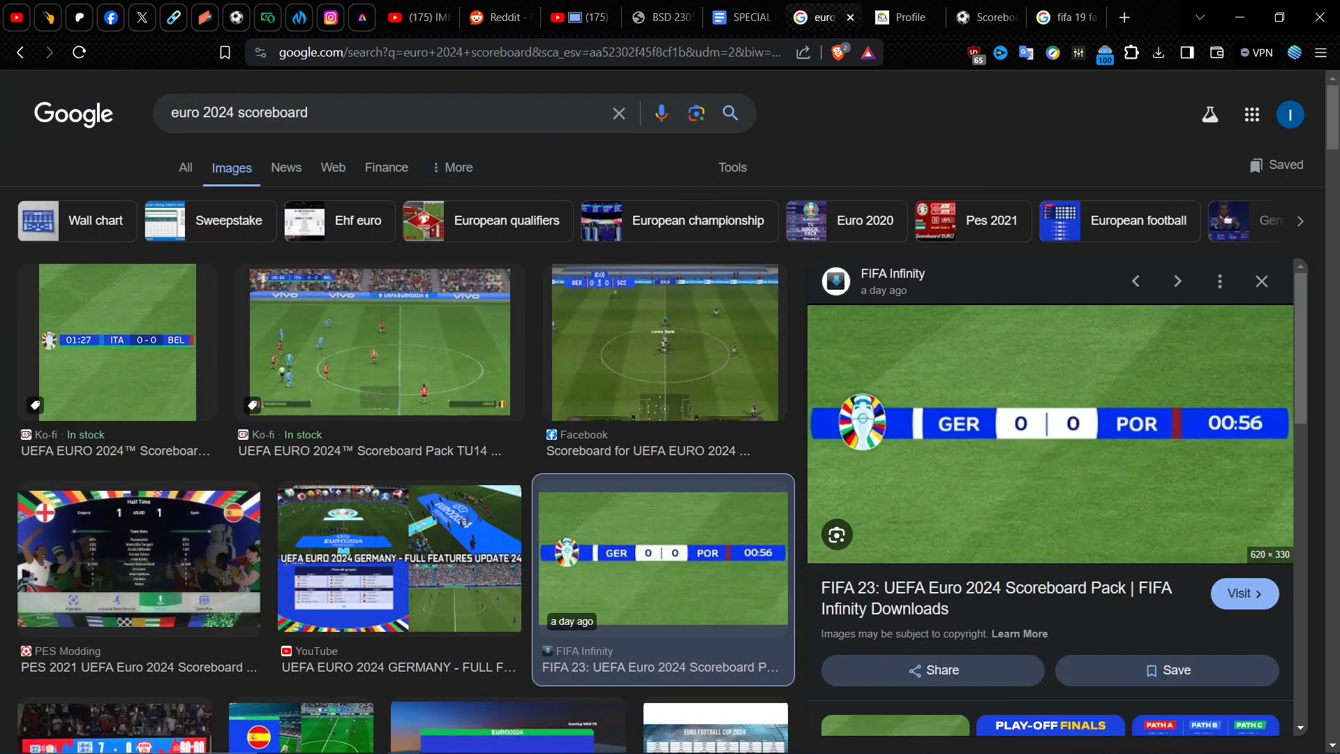
Preview the Ko-fi UEFA Euro 2024 scoreboard image and examine its layout and colours enlarged.
ctrl+scroll(1023, 396, up, 3)
ctrl+scroll(1023, 396, down, 3)
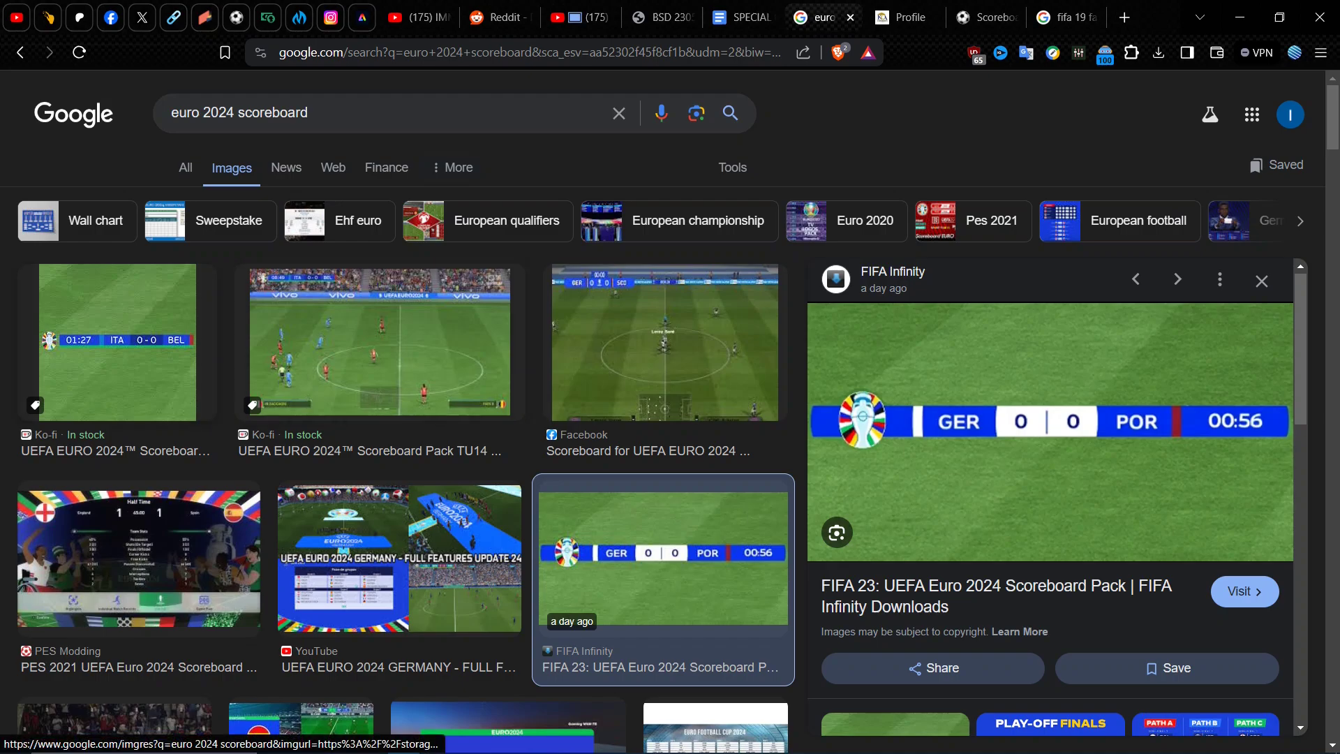
click(118, 349)
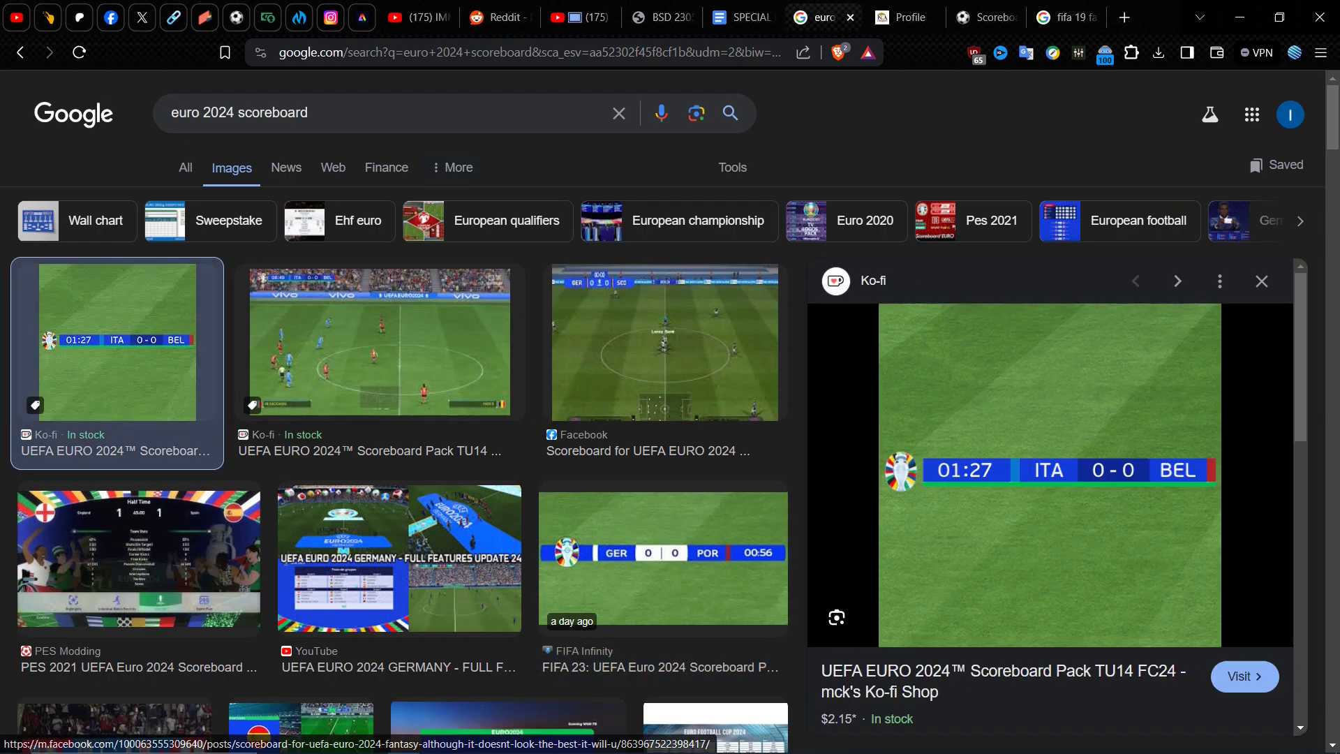
ctrl+scroll(1154, 521, up, 4)
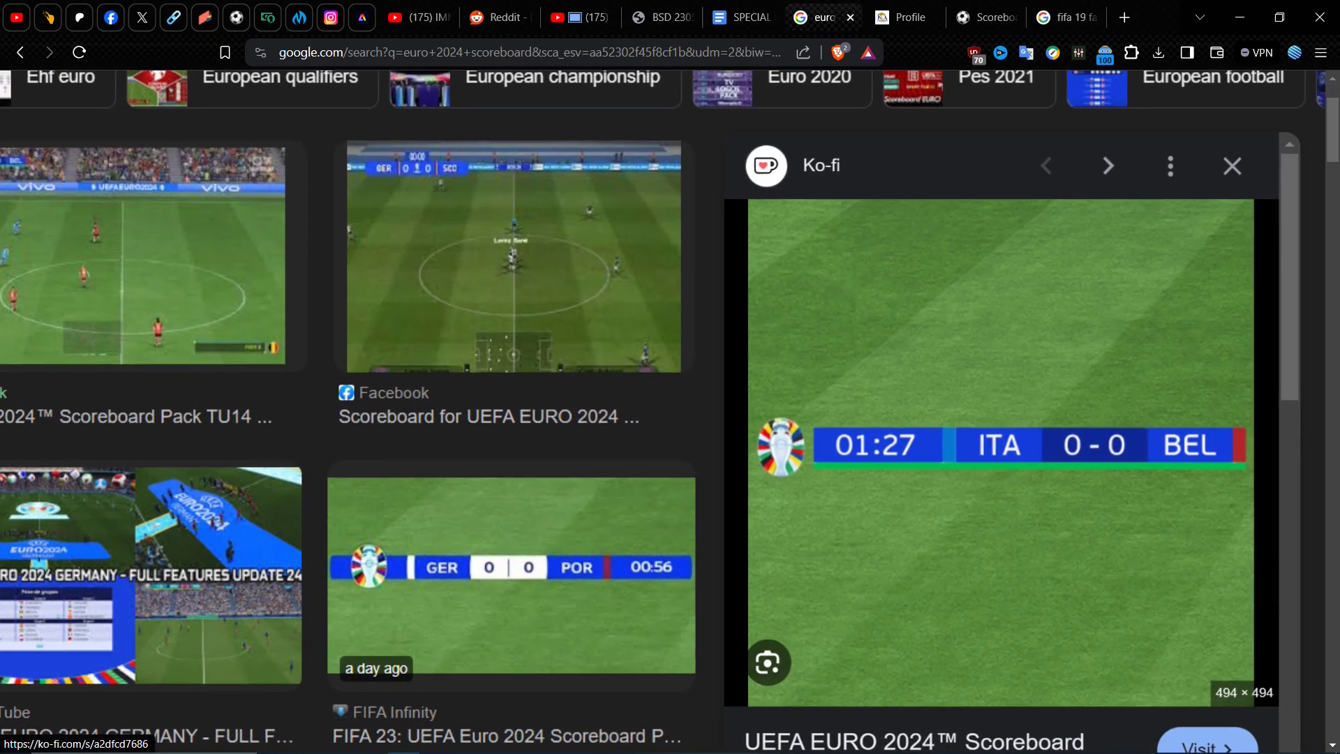
ctrl+scroll(1154, 503, down, 1)
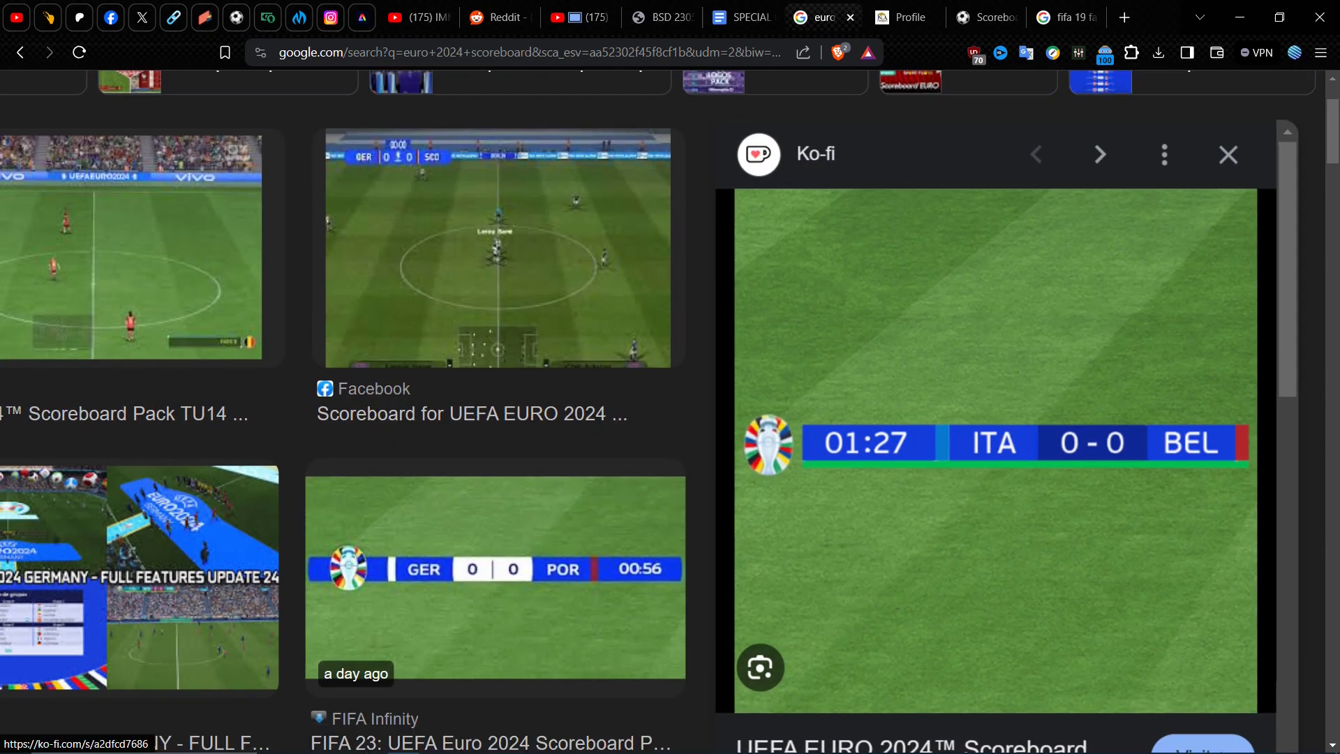
Switch to GIMP and open Base.DDS from the GRAPHICS folder with mipmap loading and automatic decoding enabled.
mouse_move(628, 741)
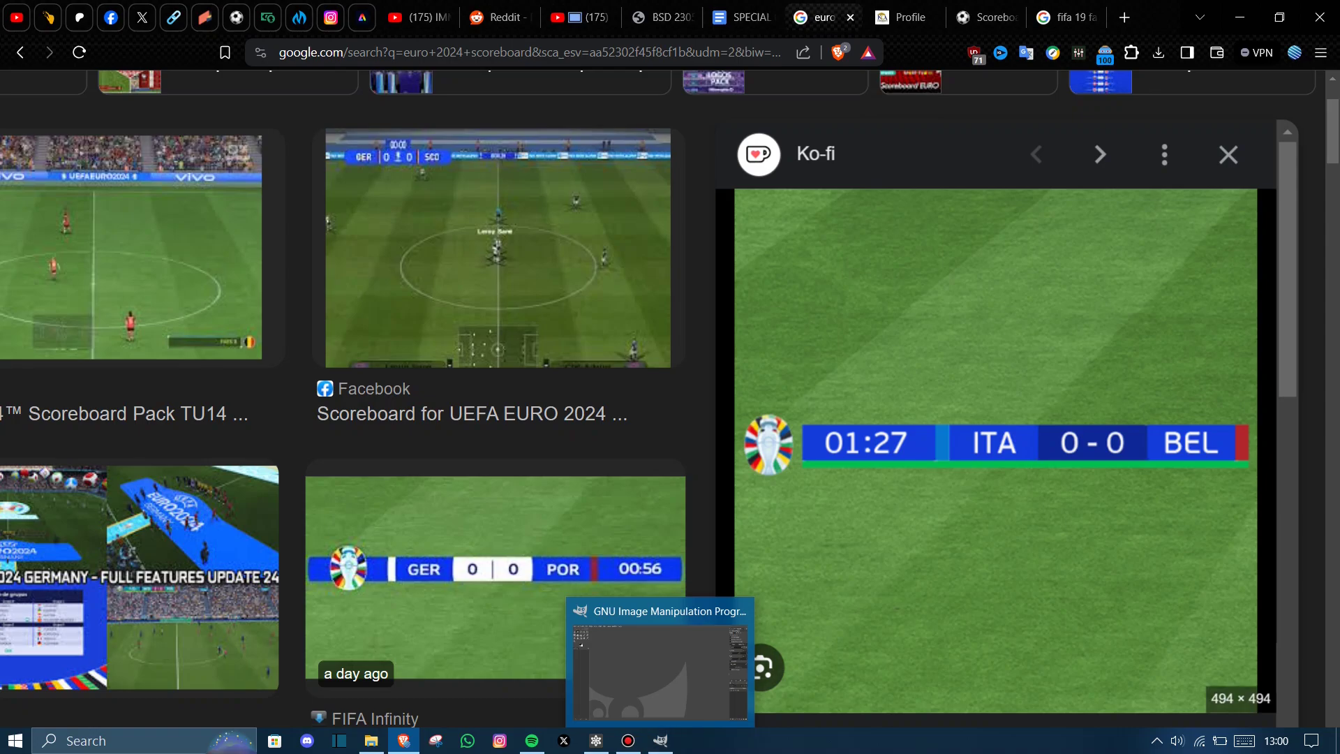
click(659, 663)
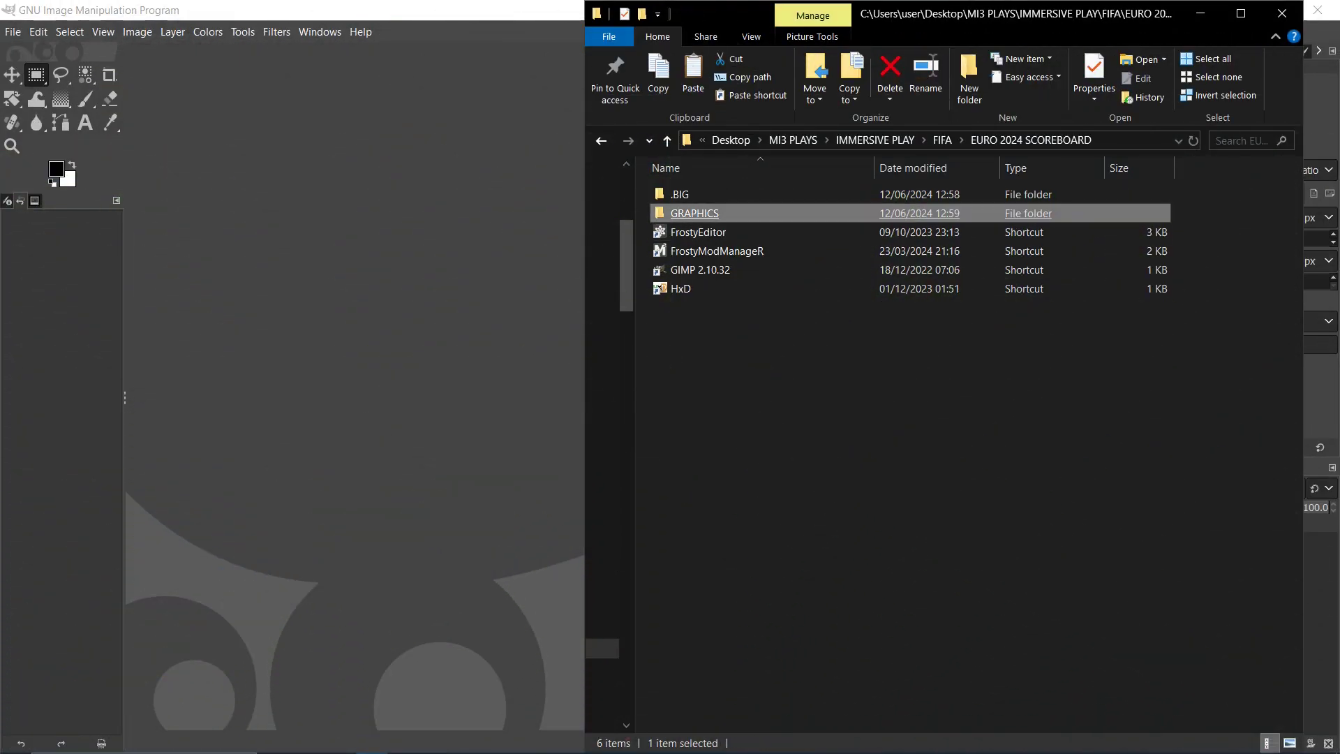
click(695, 214)
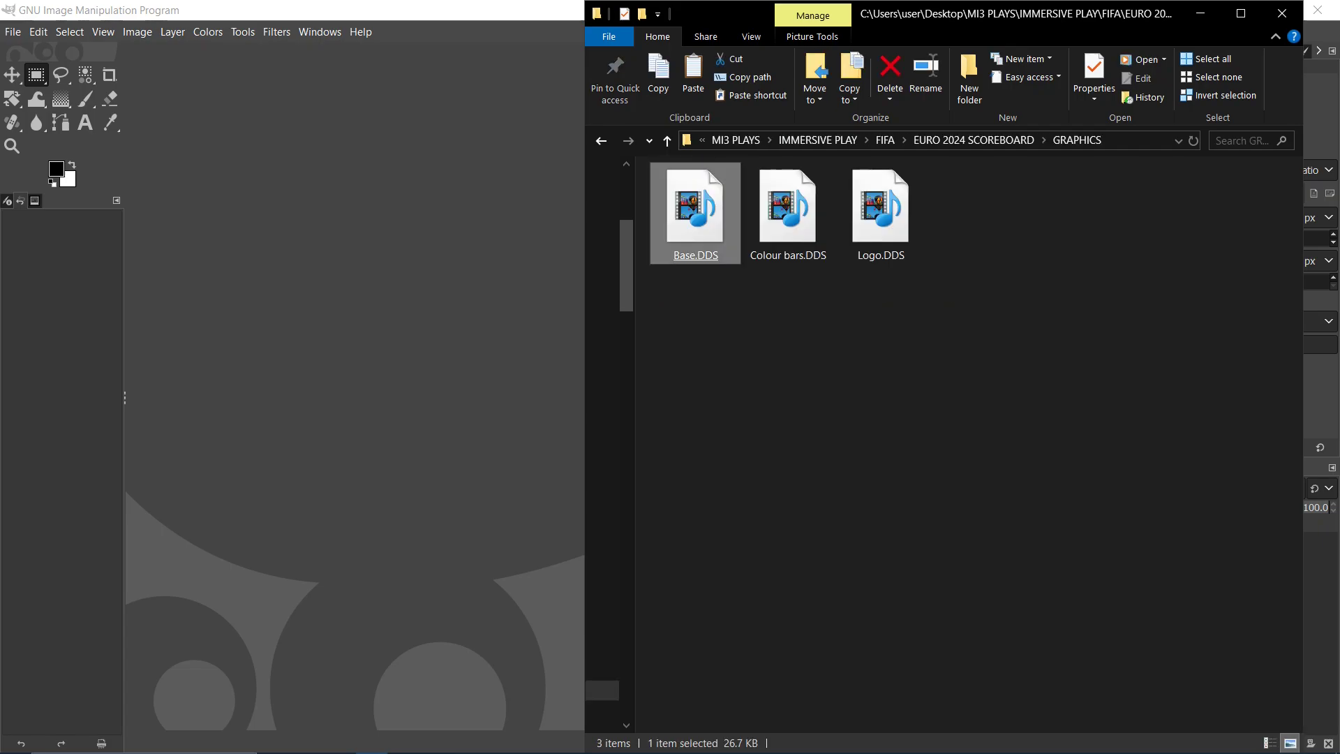
key(Return)
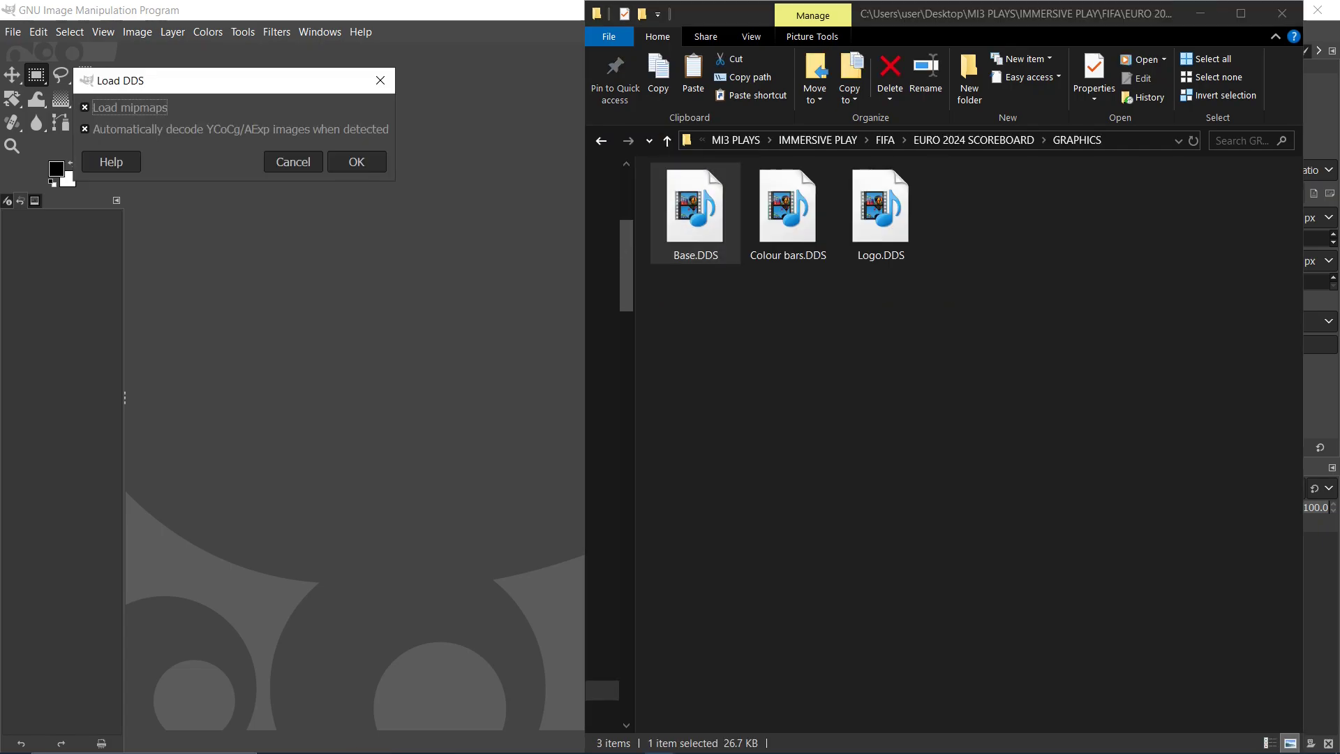
click(357, 161)
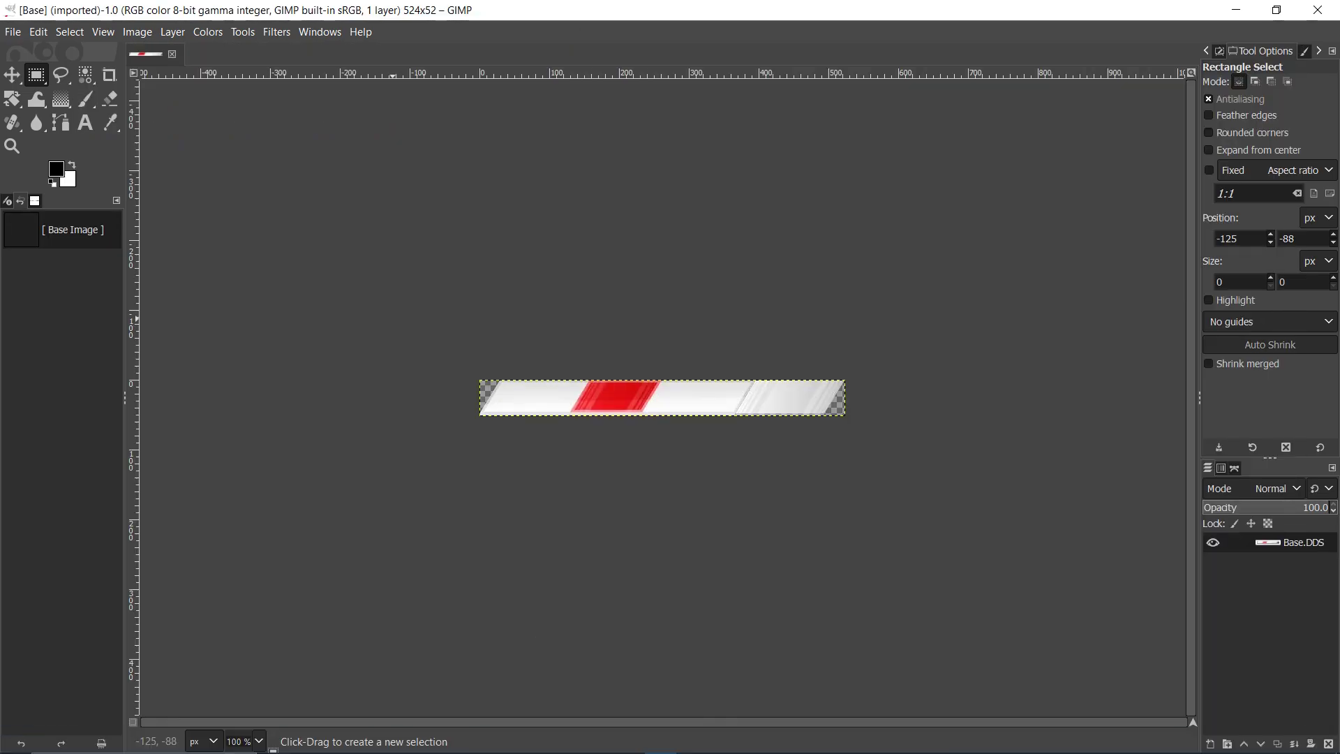
Find images.jpeg among the newest files on the Desktop and add it as a layer to the Base image.
mouse_move(371, 740)
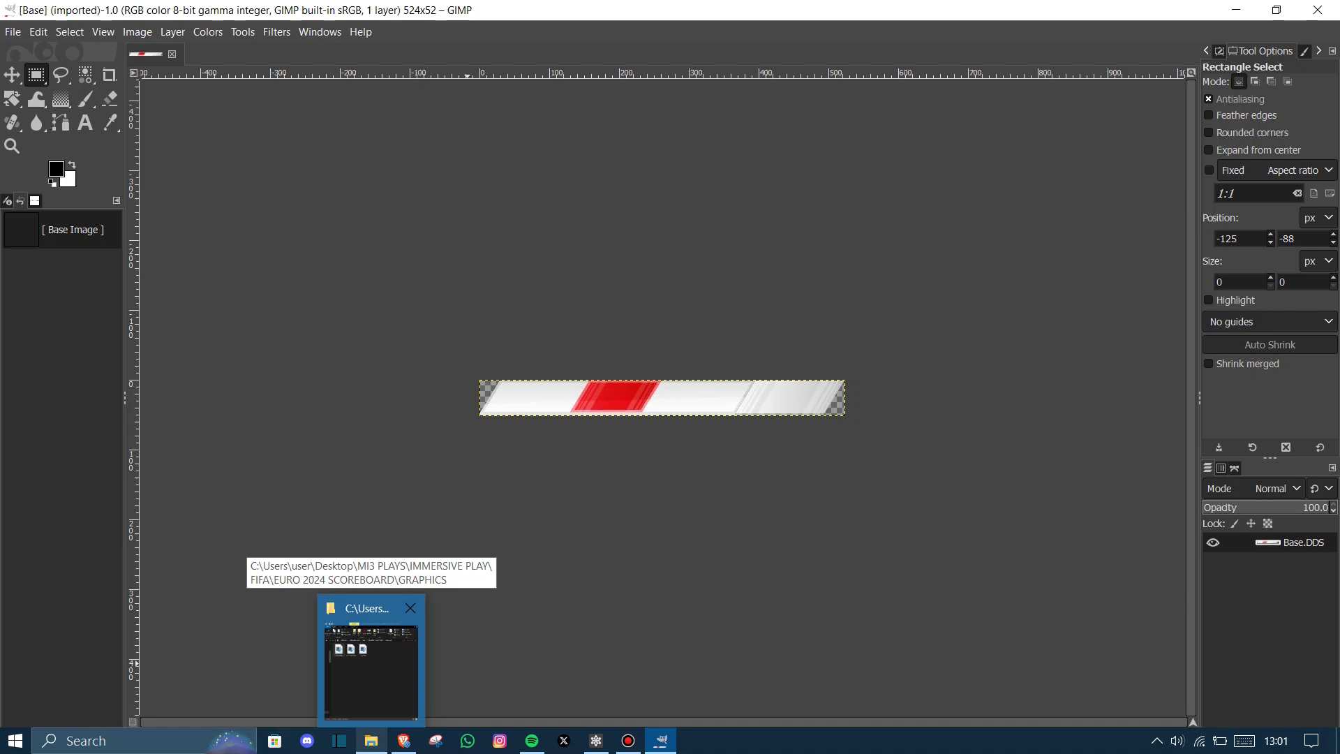
click(371, 666)
right_click(370, 741)
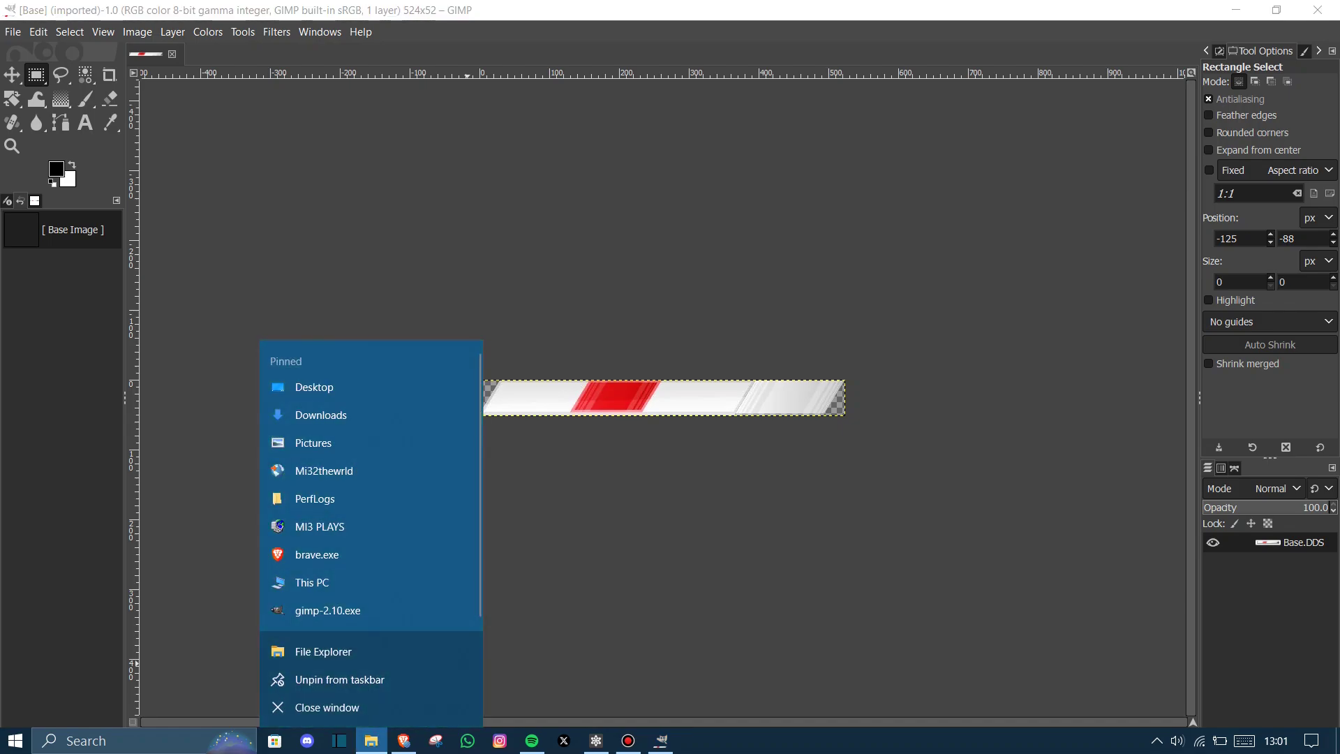
click(344, 393)
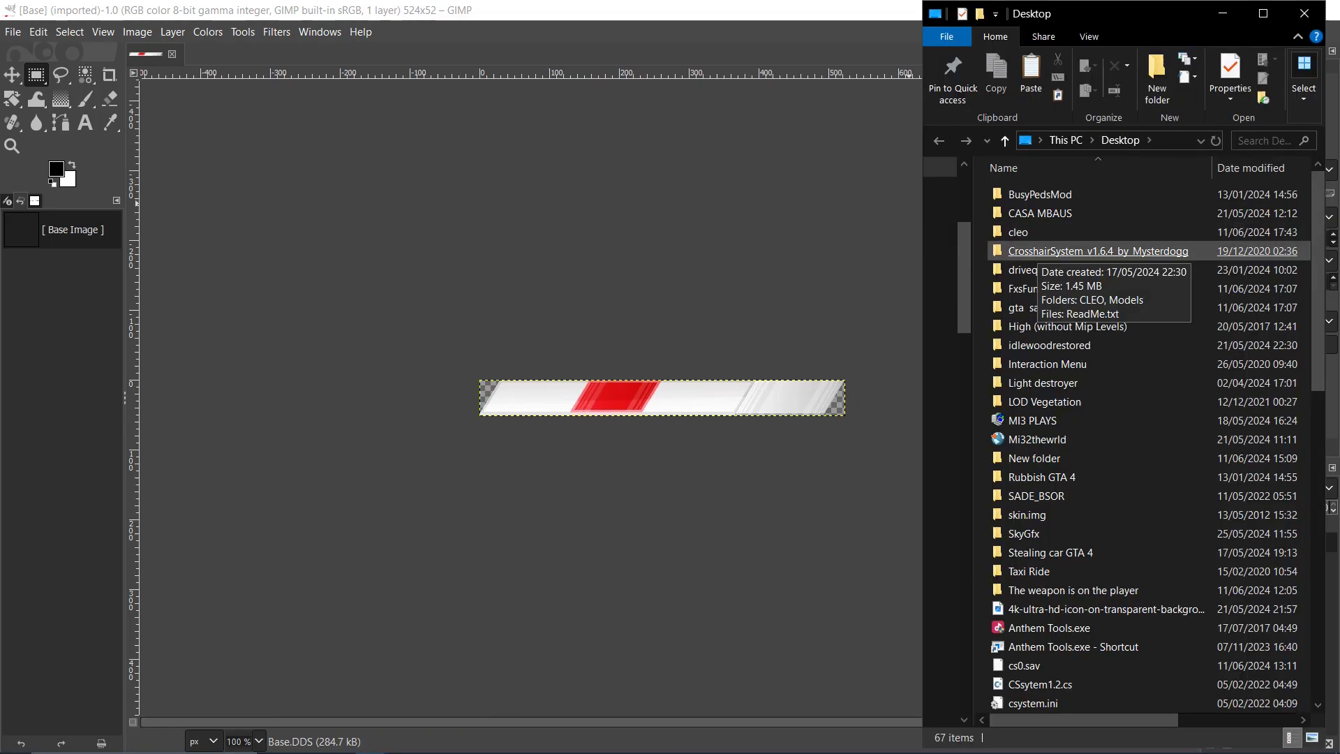
click(1251, 168)
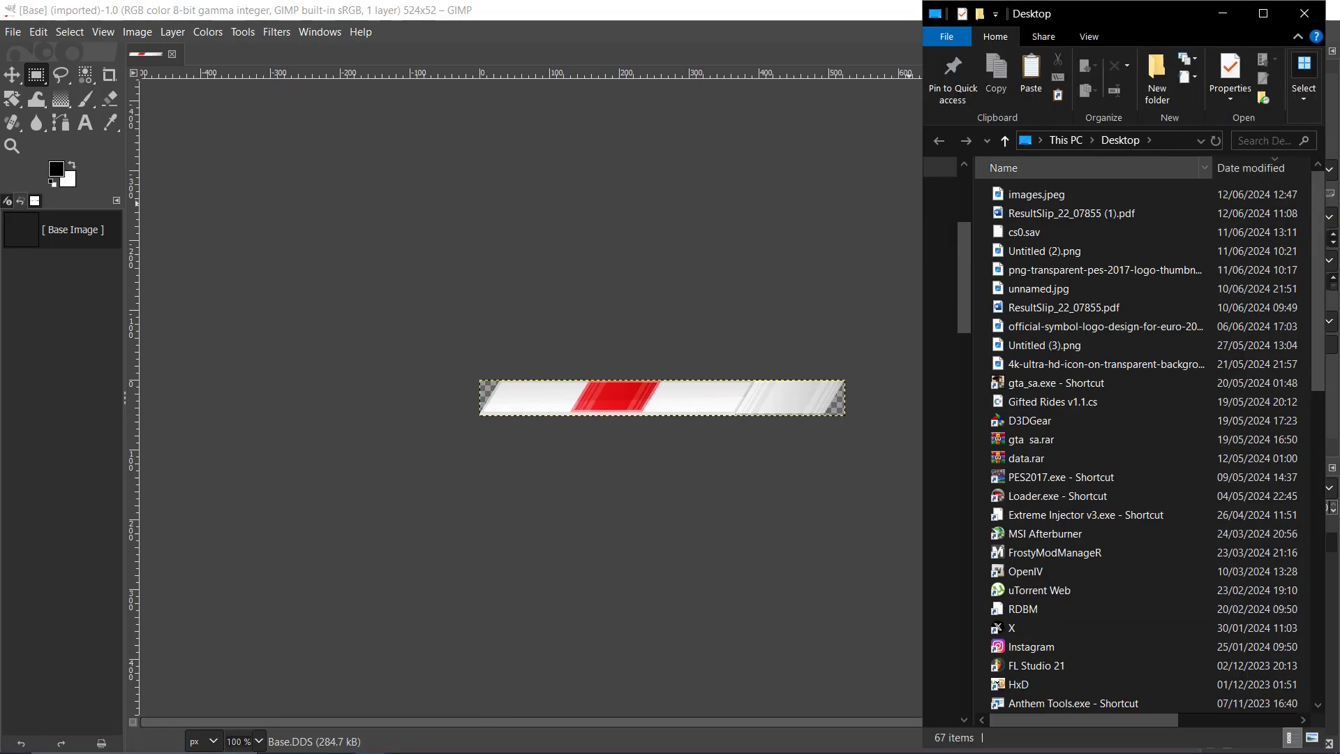
click(1047, 194)
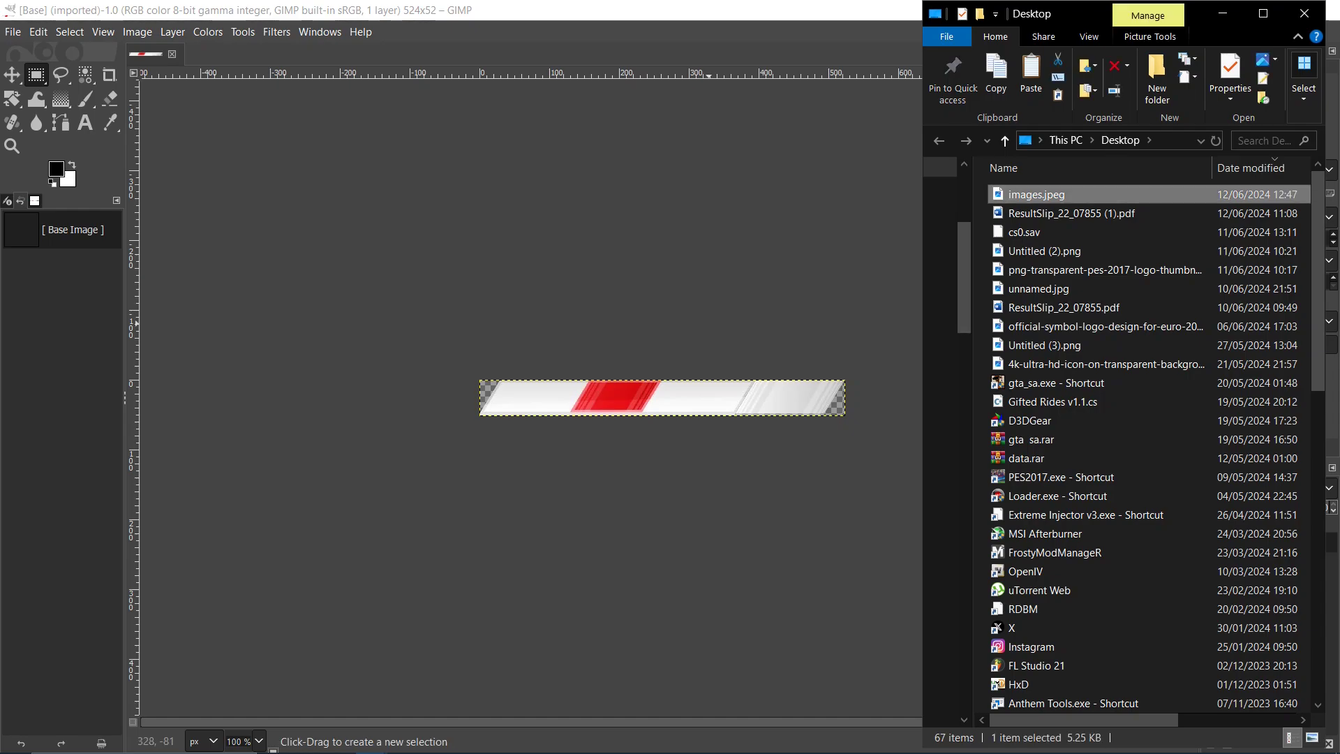
drag(711, 324, 691, 349)
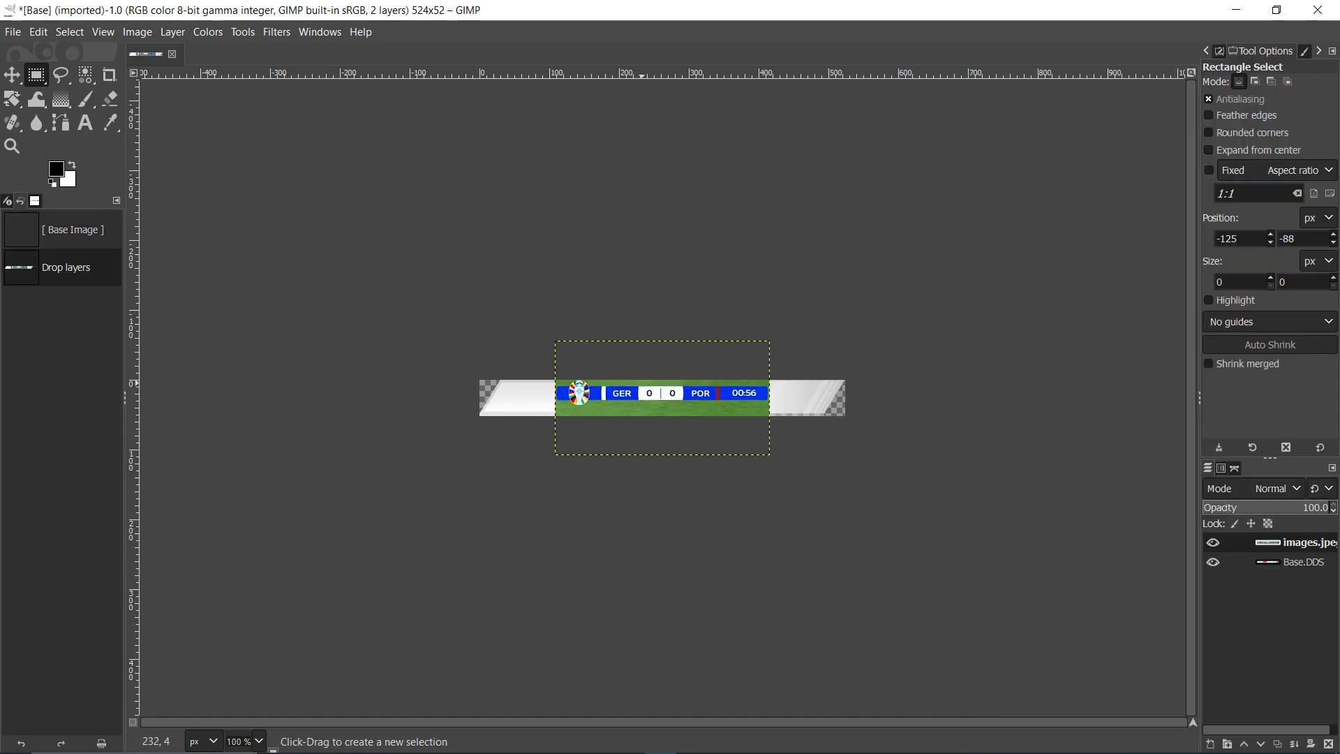
Set the foreground colour to the blue 0330ed sampled from the Euro 2024 scoreboard image.
ctrl+scroll(641, 383, up, 4)
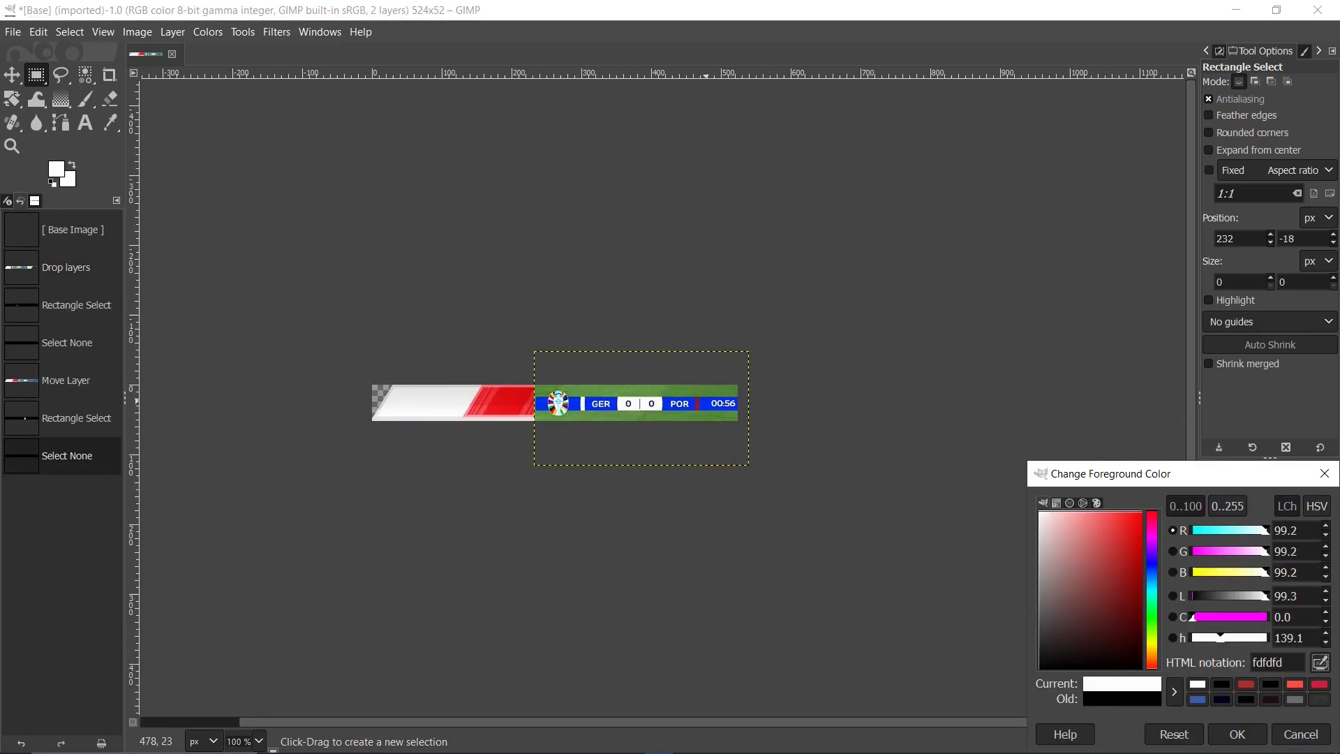
click(707, 400)
click(1321, 663)
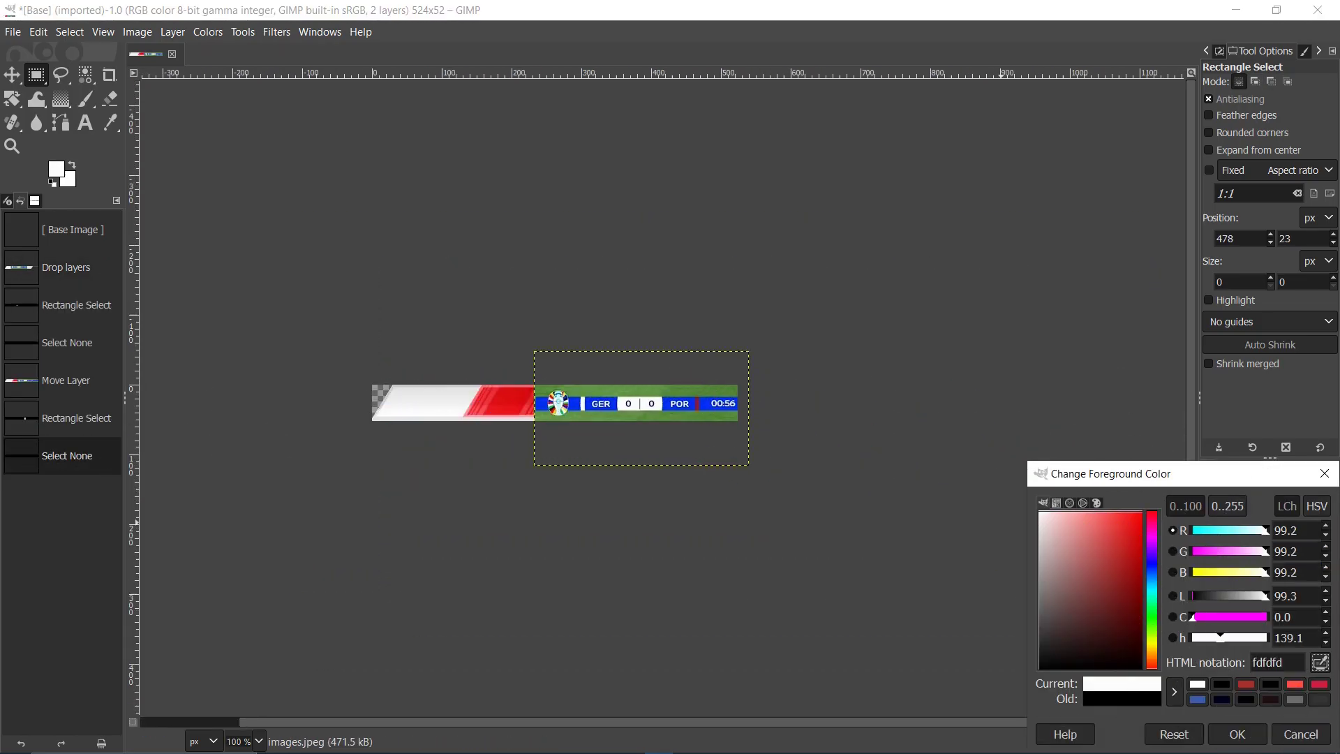
click(705, 403)
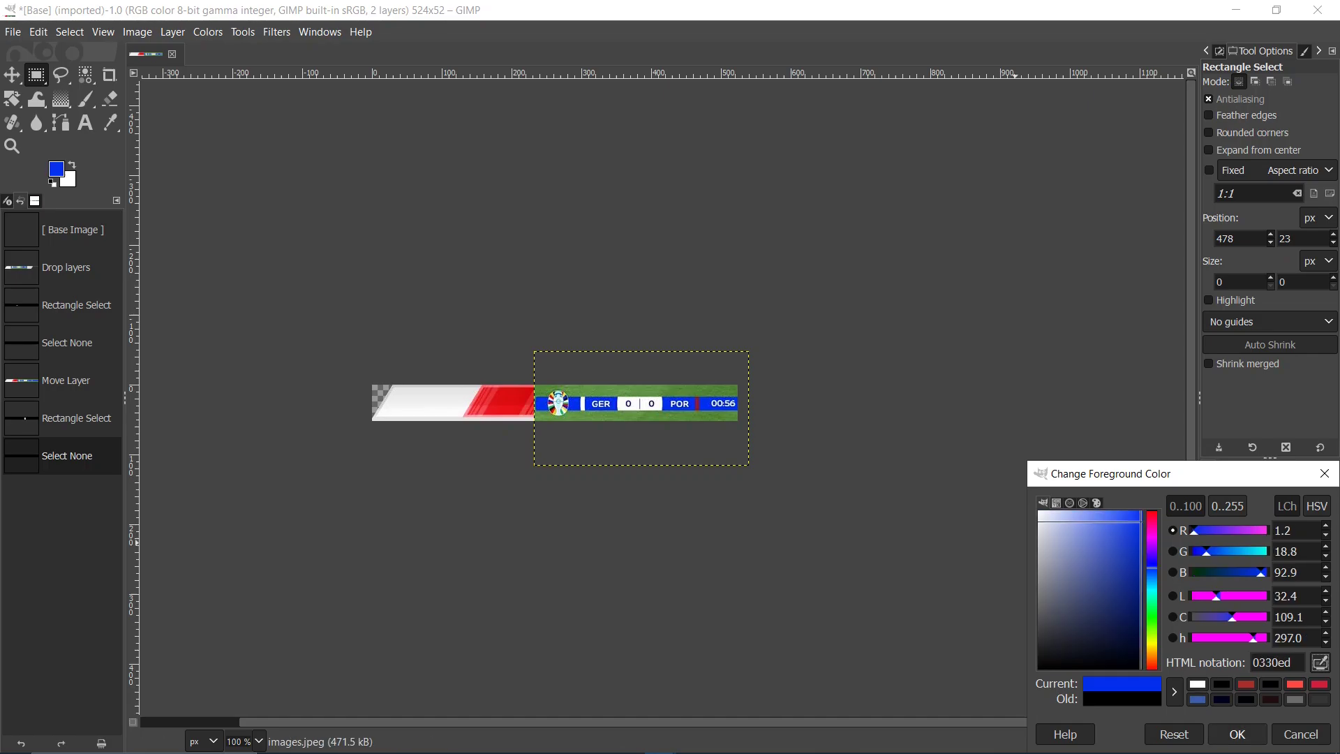
click(1238, 735)
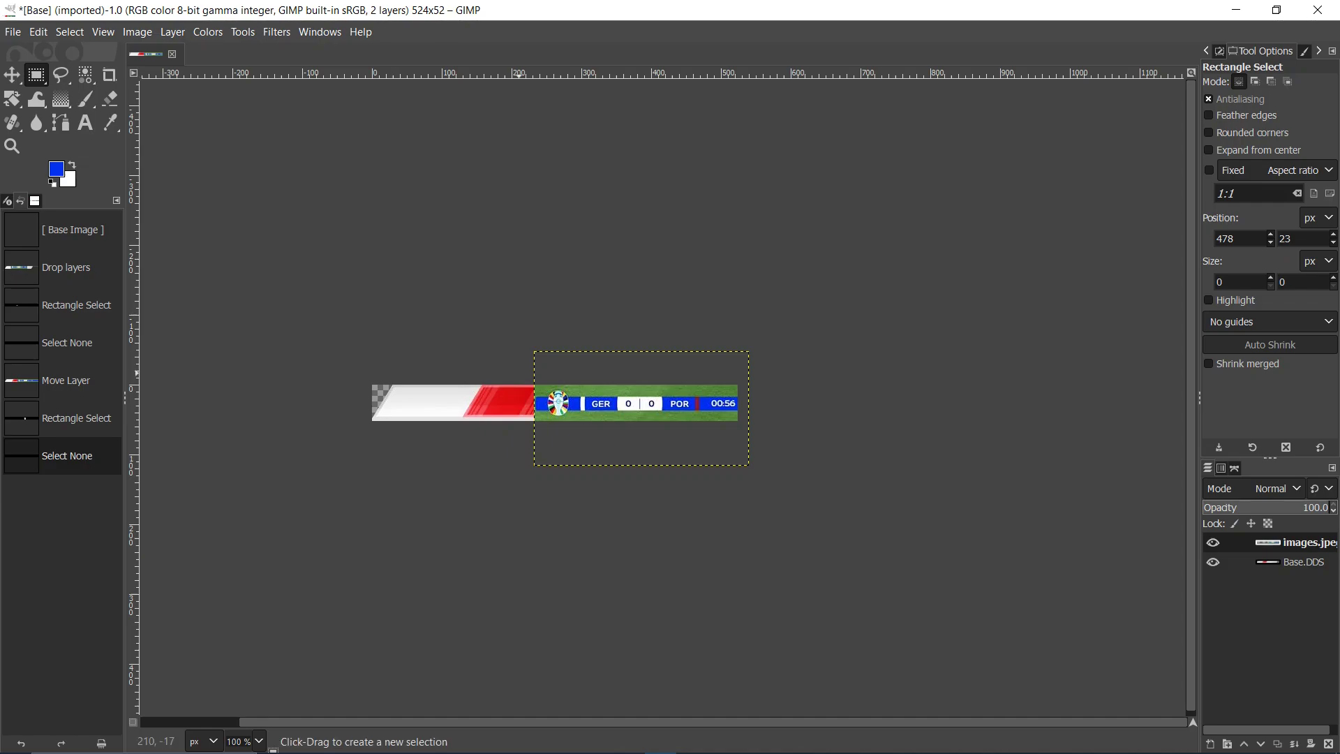
Delete the images.jpeg layer from the Base image.
right_click(586, 418)
mouse_move(629, 471)
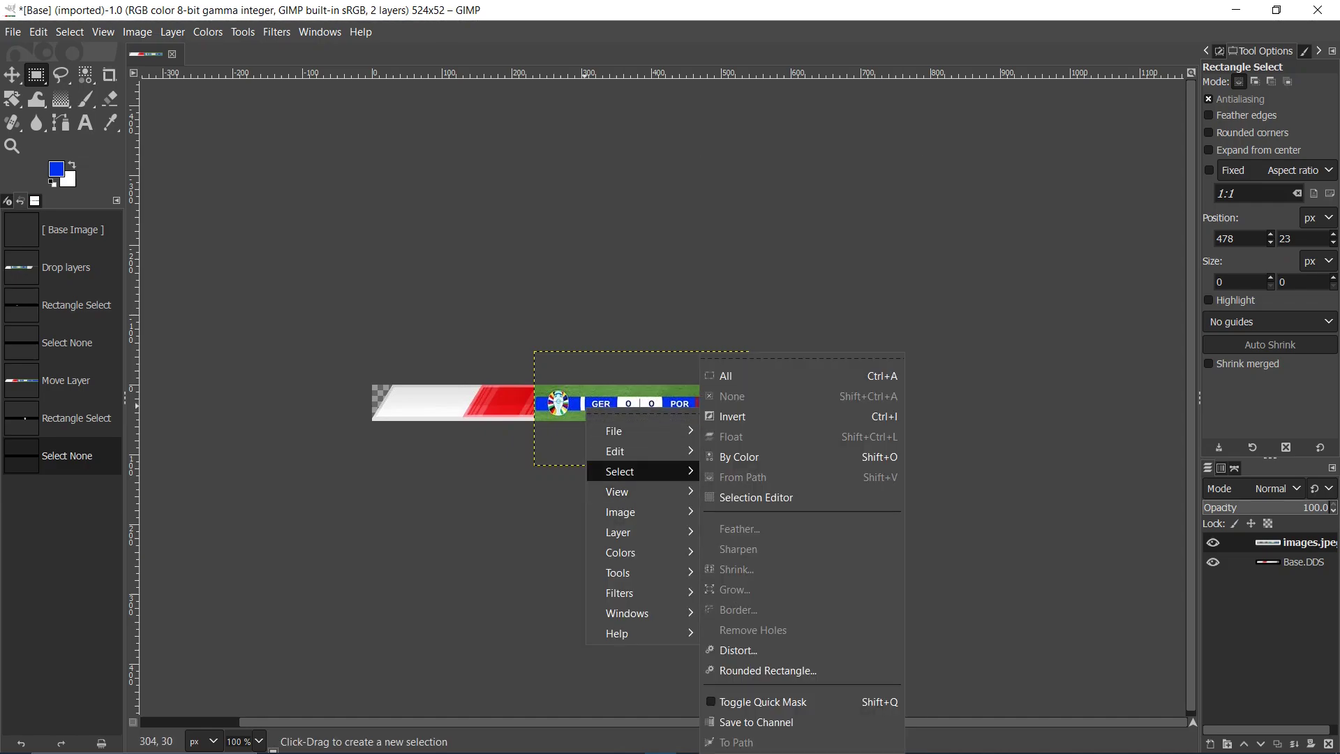
click(1304, 542)
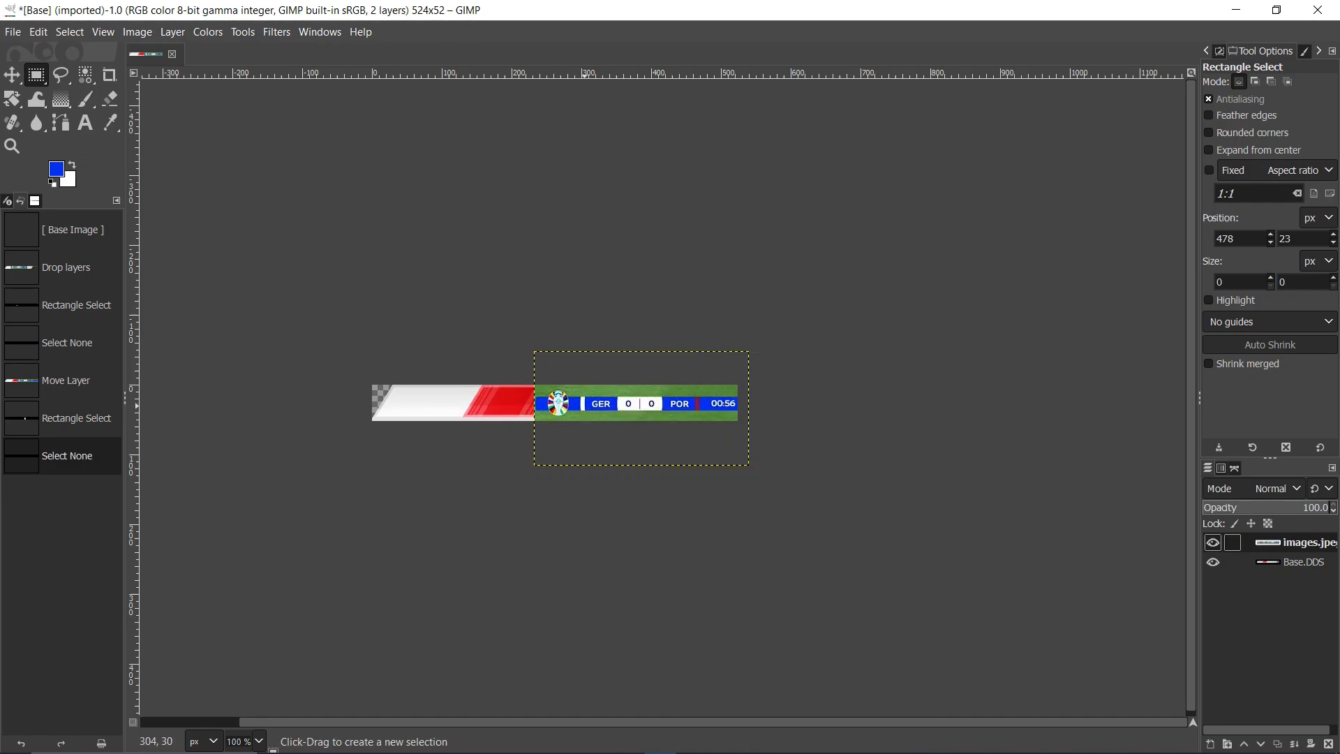
right_click(1258, 543)
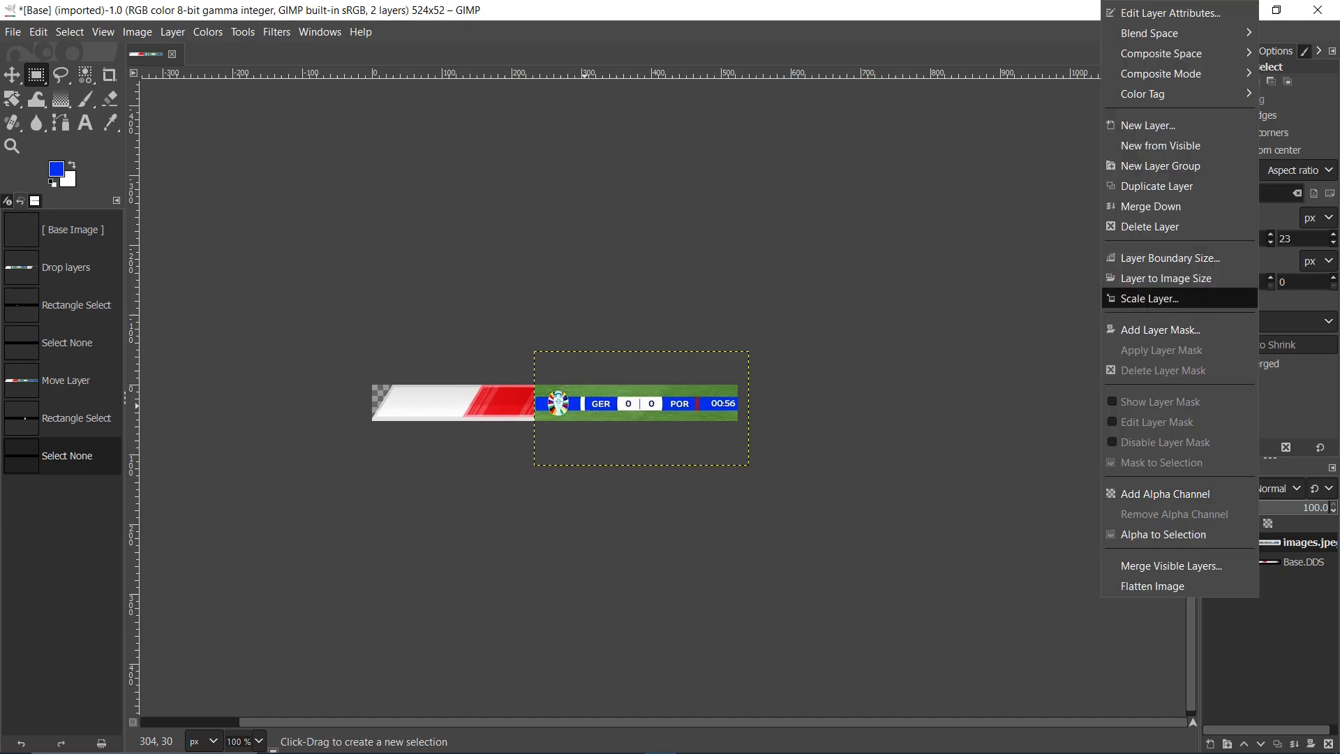
click(1150, 226)
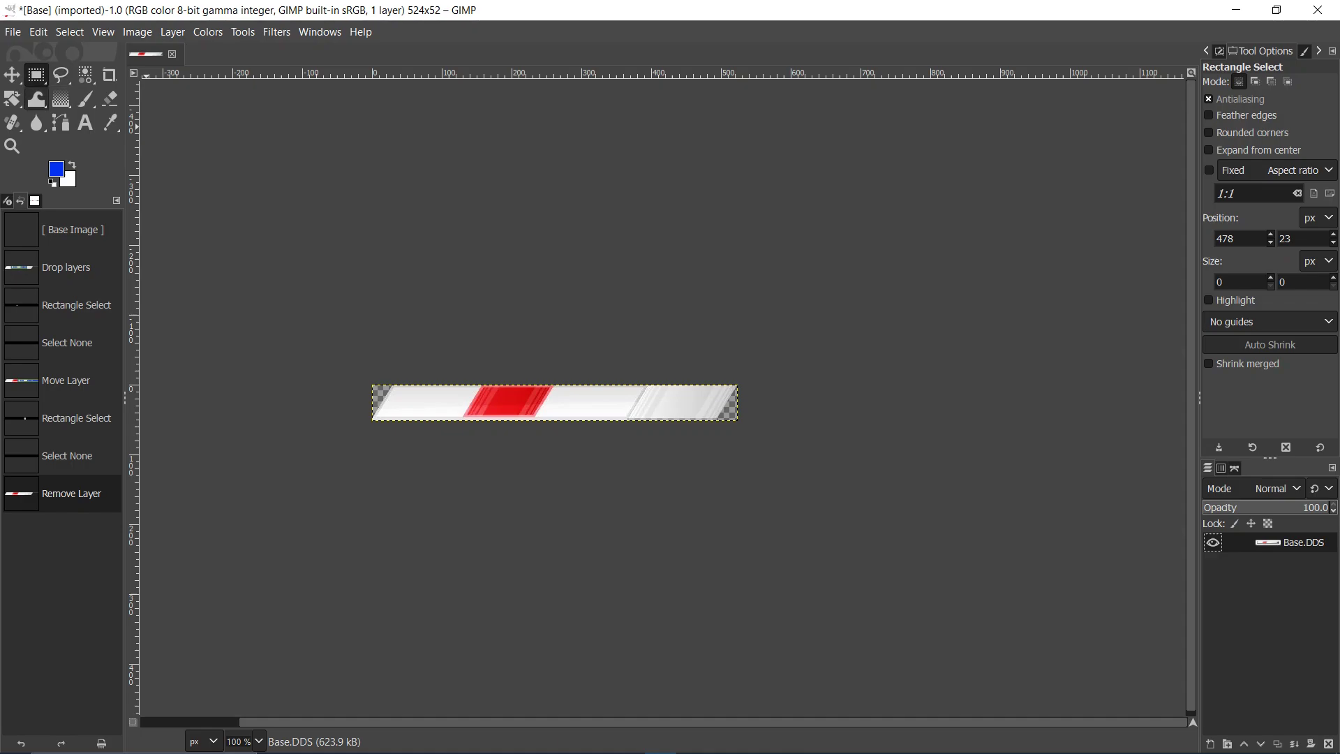
Draw a rectangular selection about 148 × 48 px over the base's left white section and check the FA Cup reference image in Brave.
key(2)
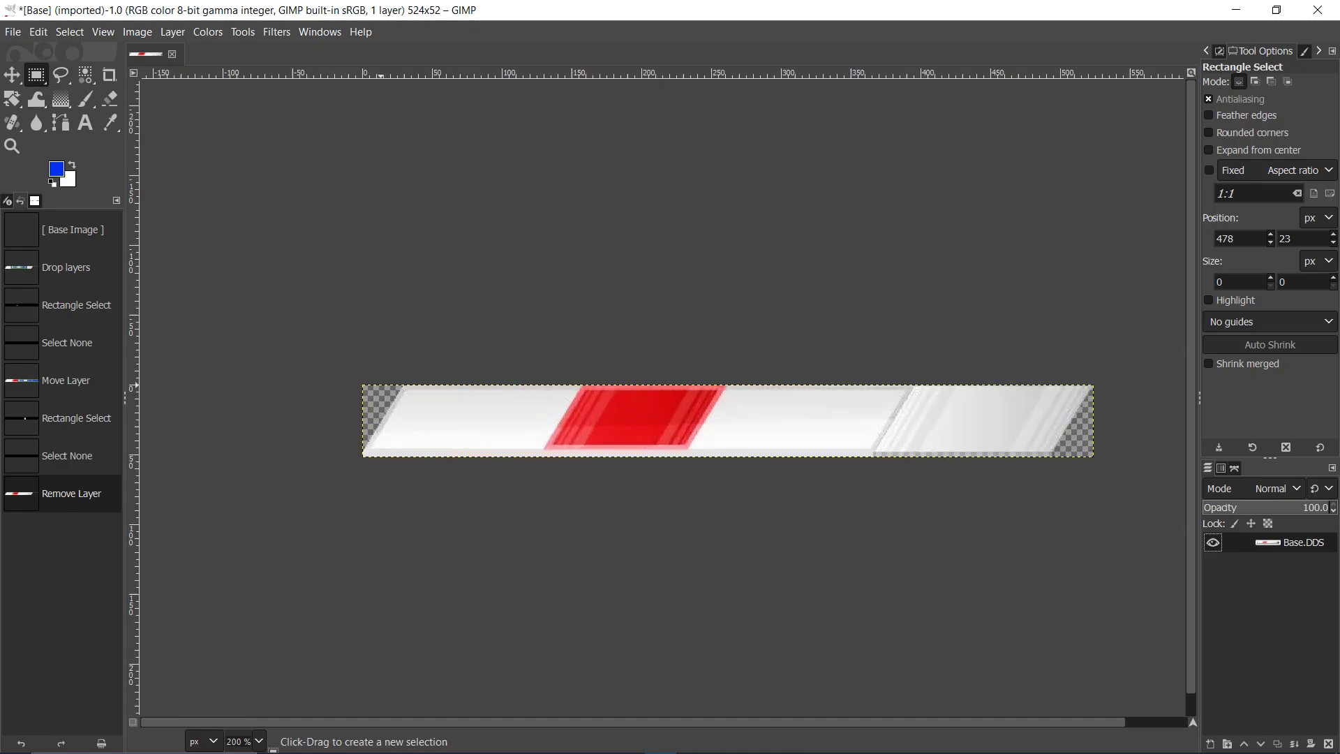
drag(374, 387, 580, 453)
mouse_move(595, 741)
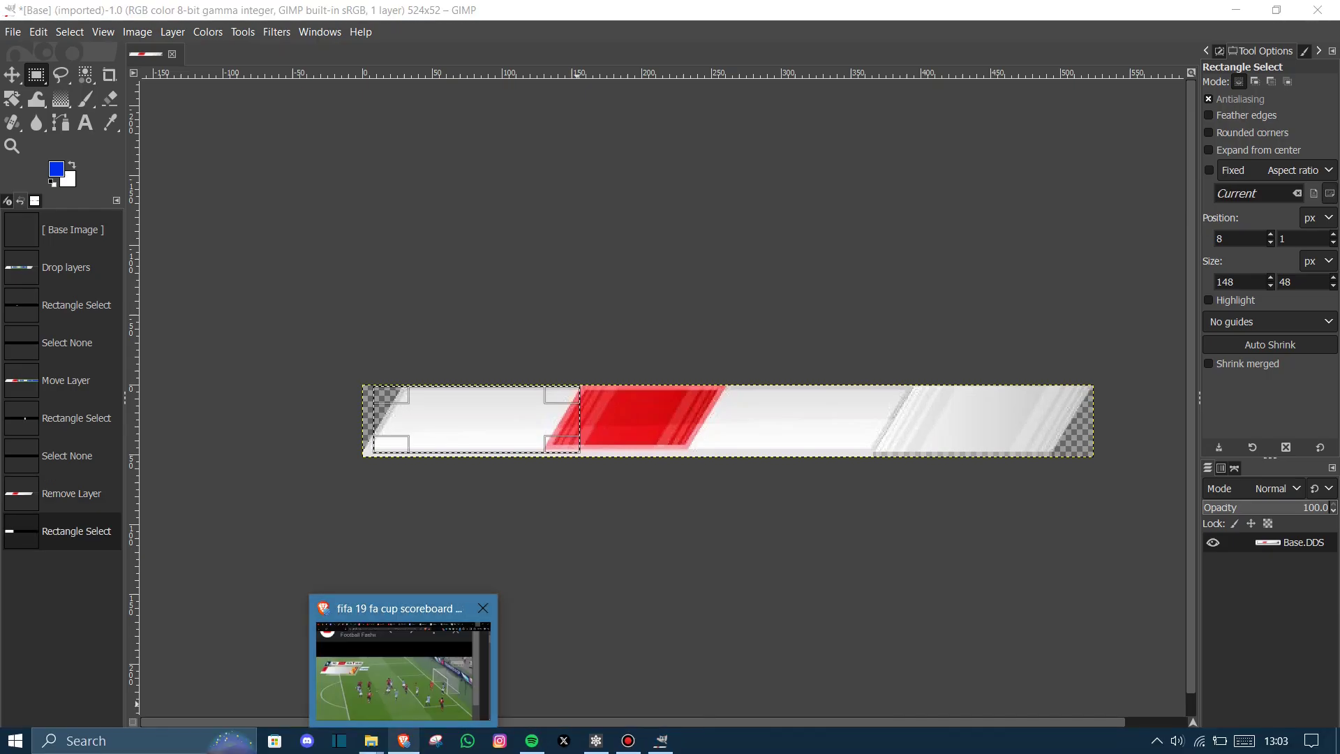
click(403, 742)
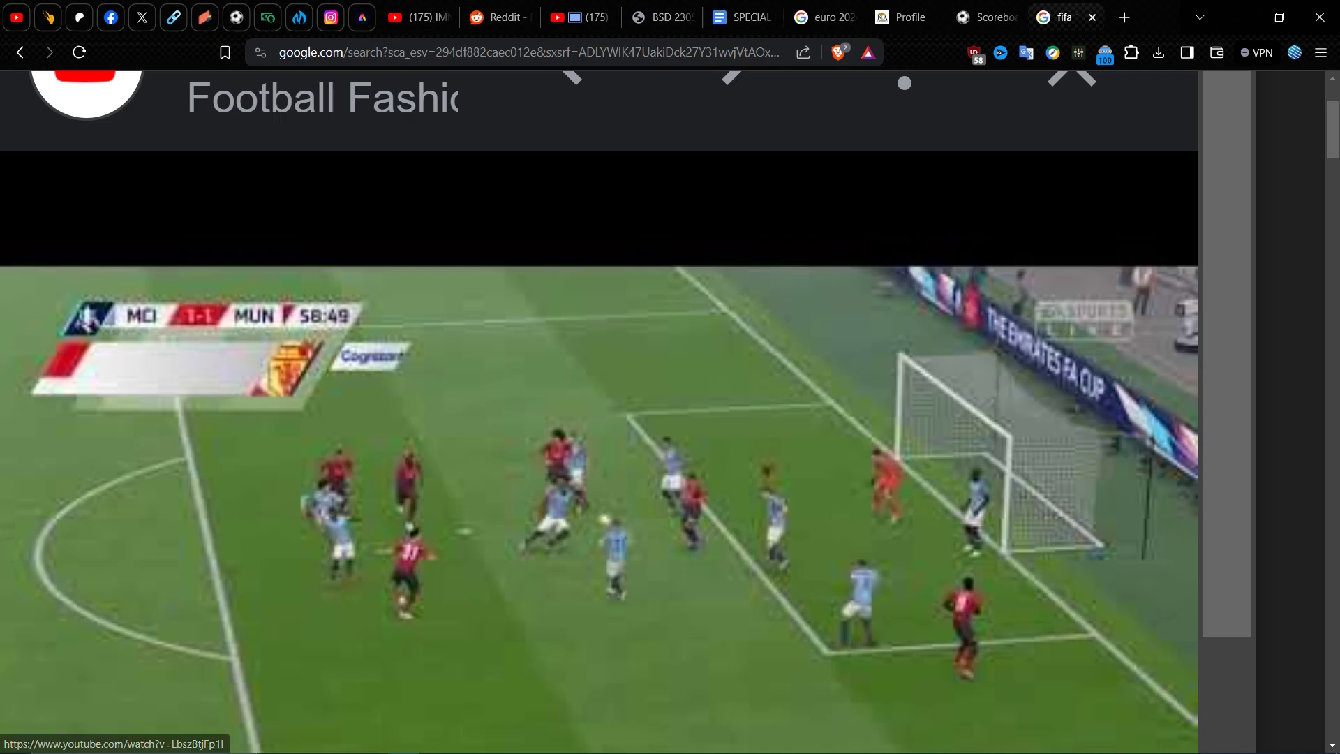
click(1239, 15)
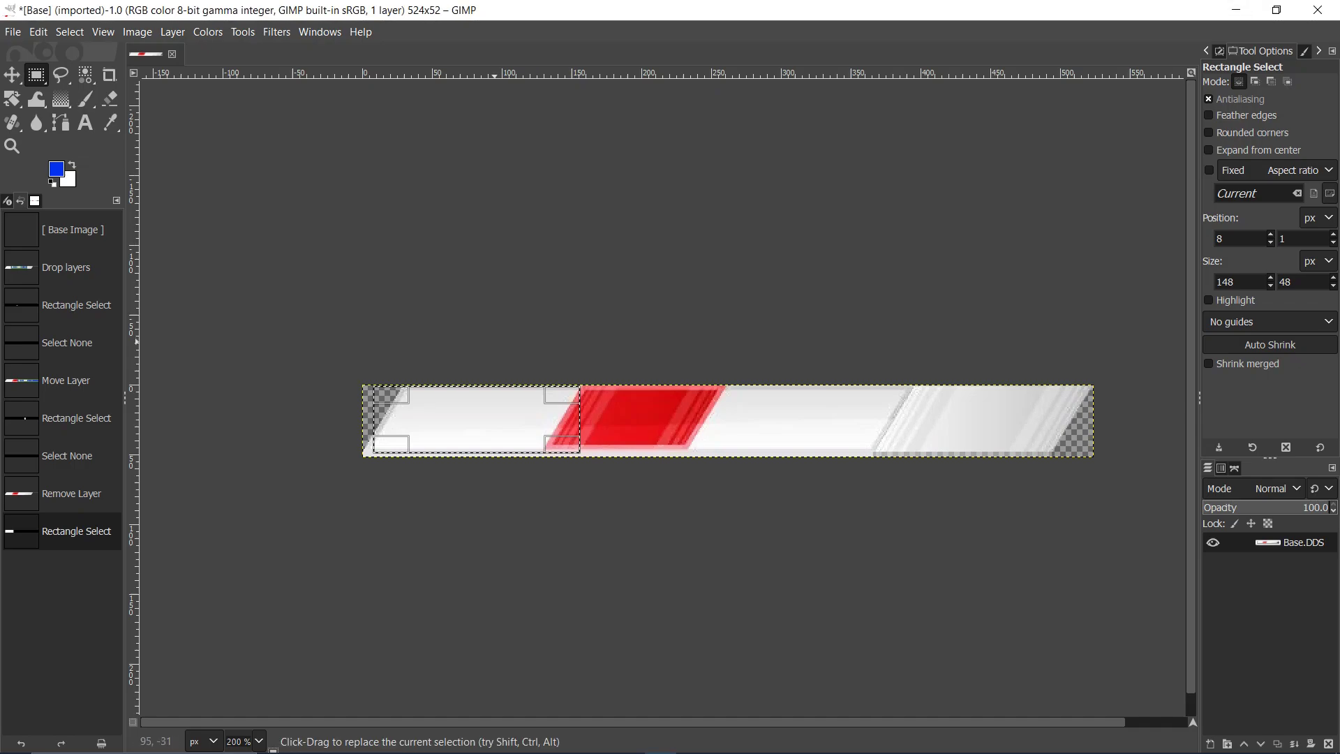
Enlarge the selection over the left white section to about 161 × 51 px, reaching the image's left edge.
drag(570, 452, 587, 454)
drag(386, 446, 381, 448)
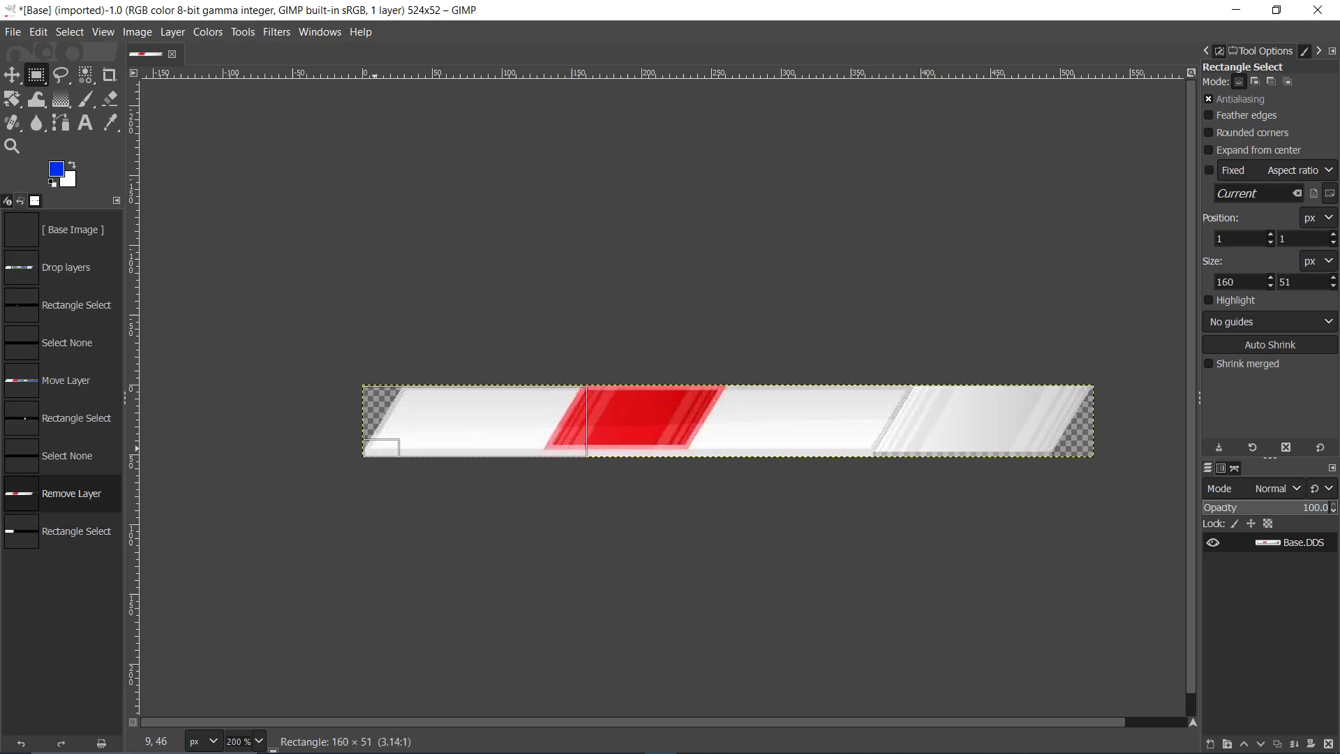
drag(375, 448, 376, 449)
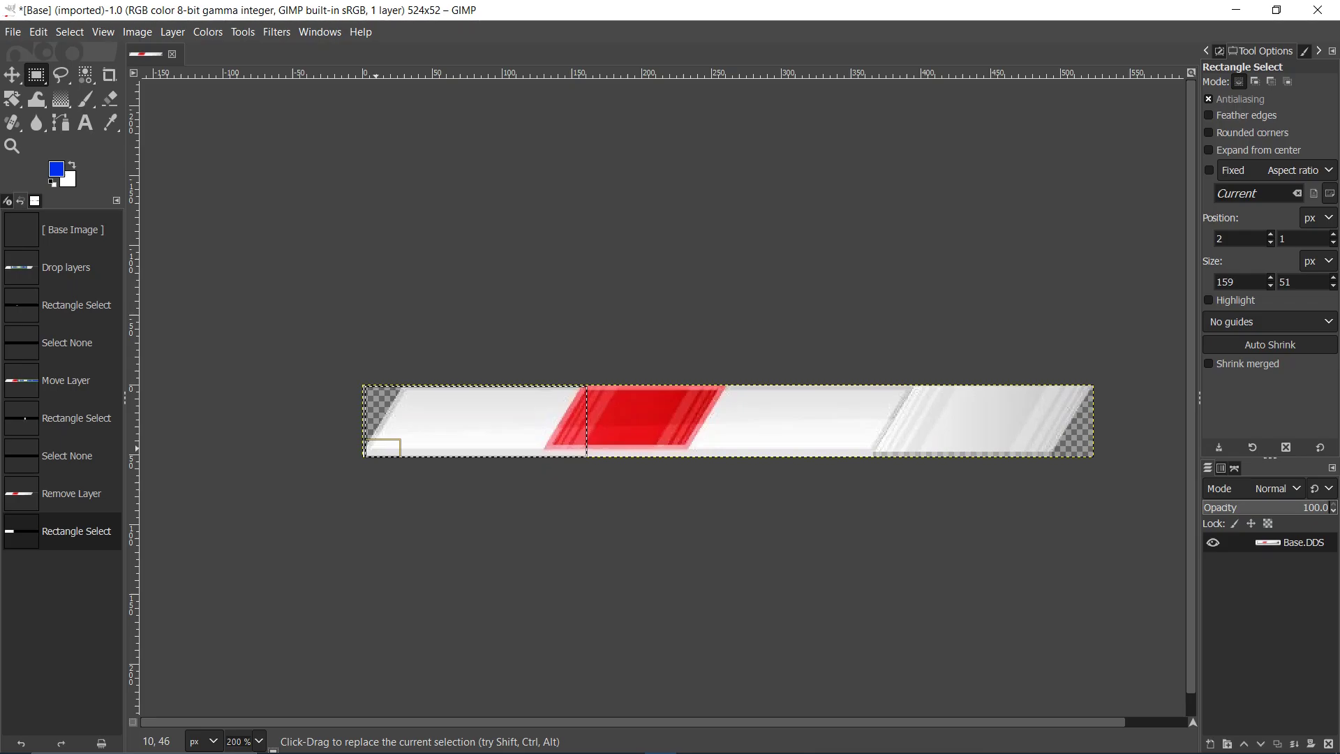
key(ctrl+z)
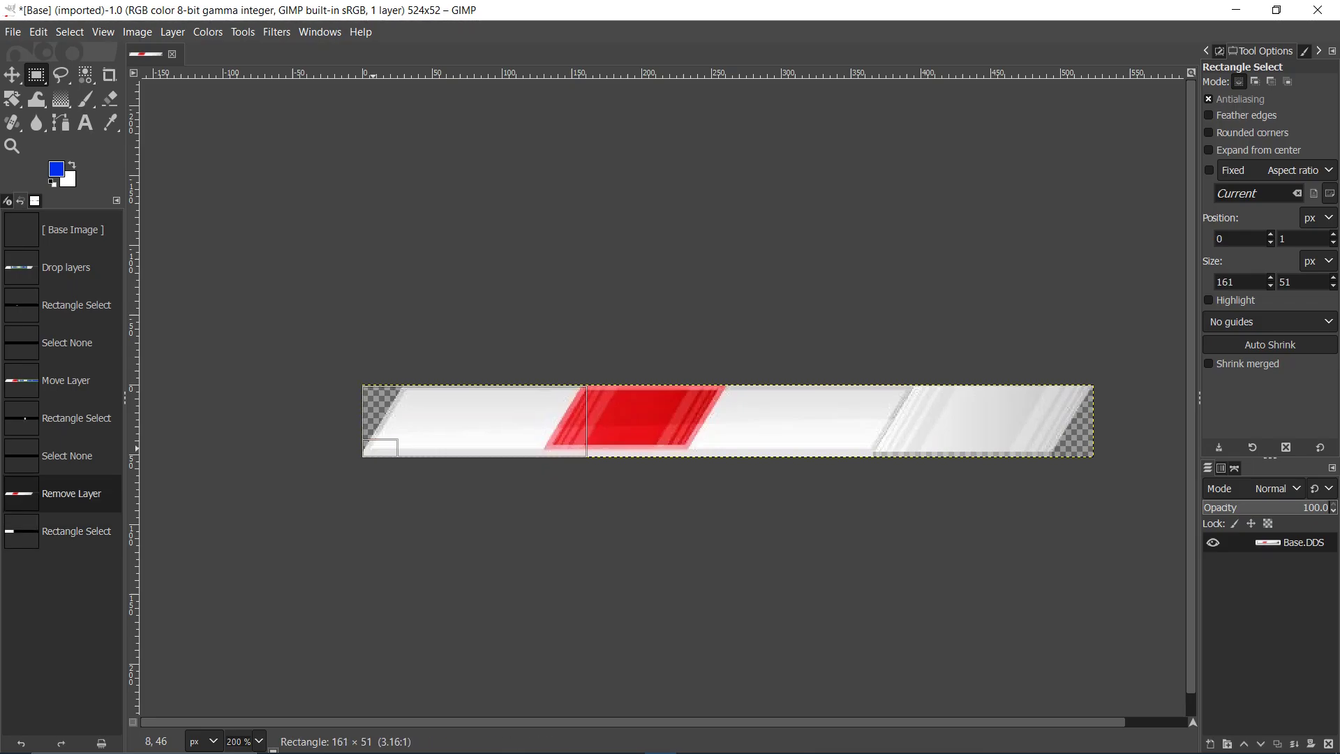
drag(372, 450, 374, 450)
Fill the selected left section with the blue foreground colour and clear the selection.
right_click(440, 439)
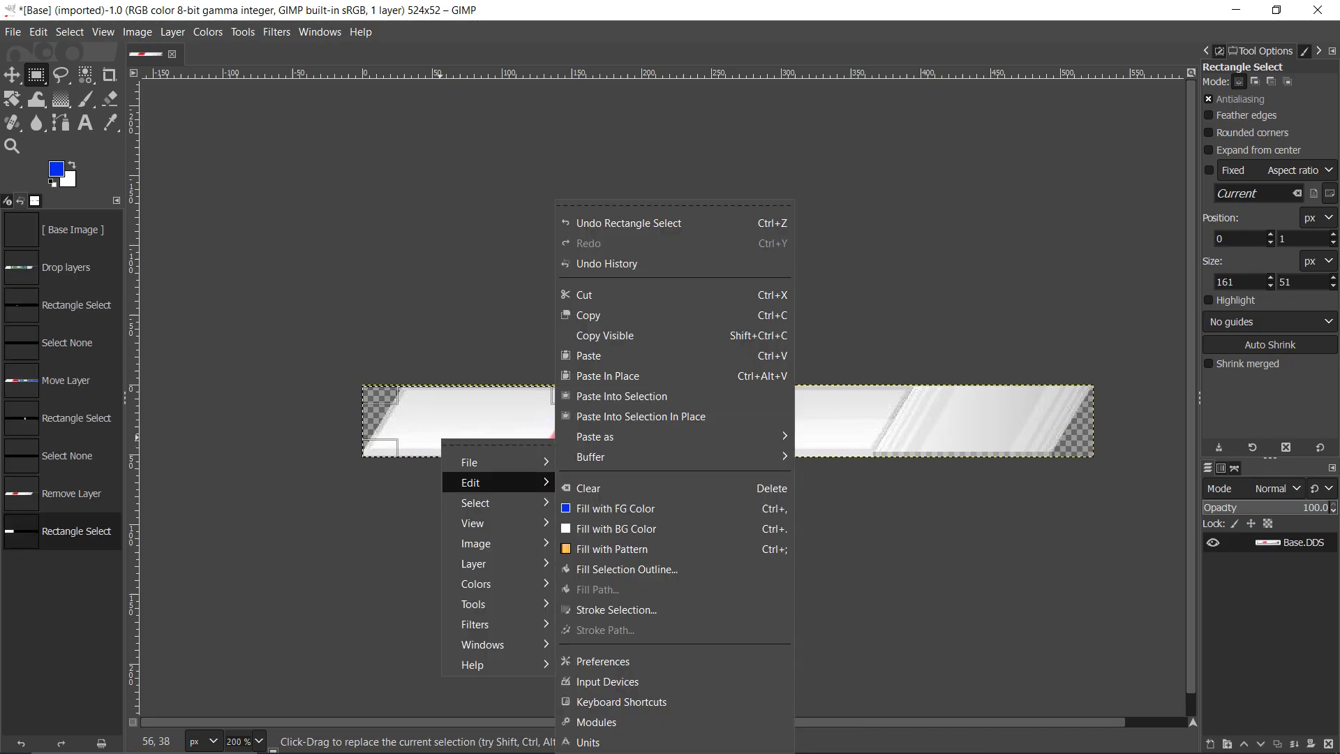
mouse_move(489, 502)
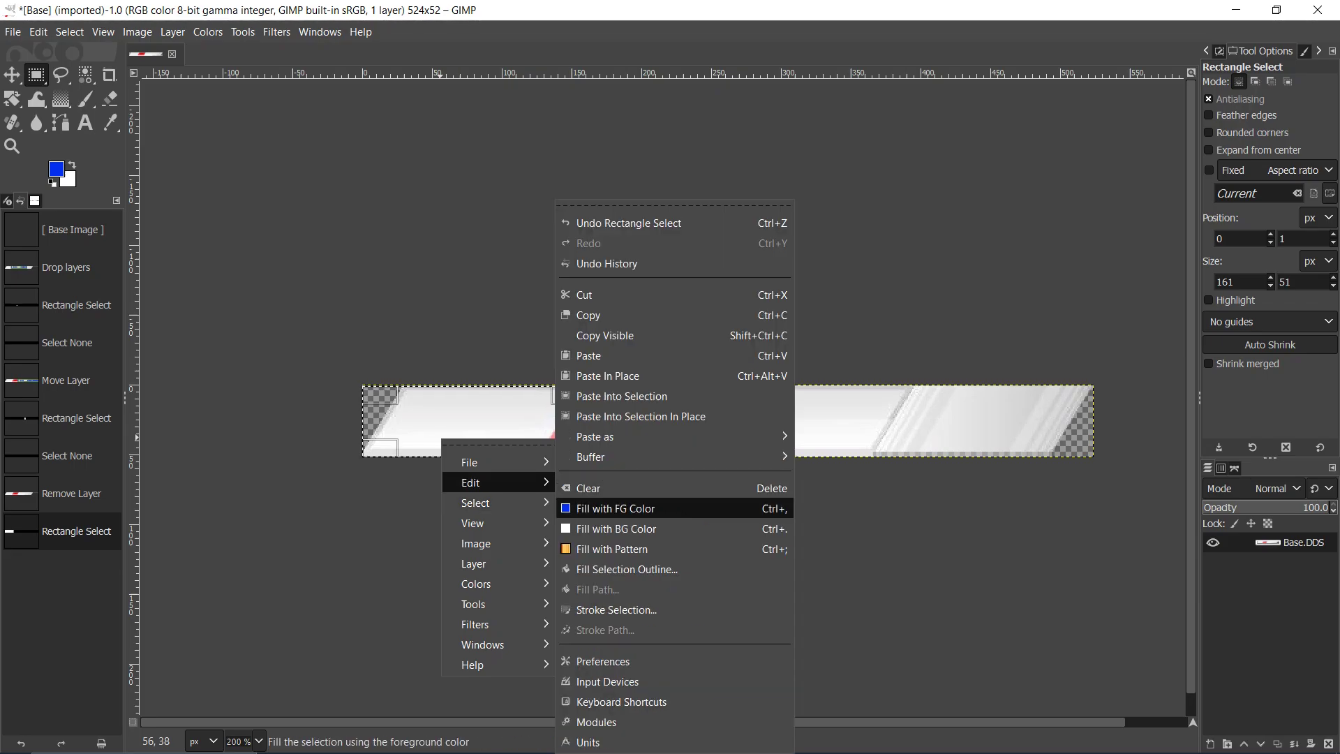
click(601, 506)
click(646, 421)
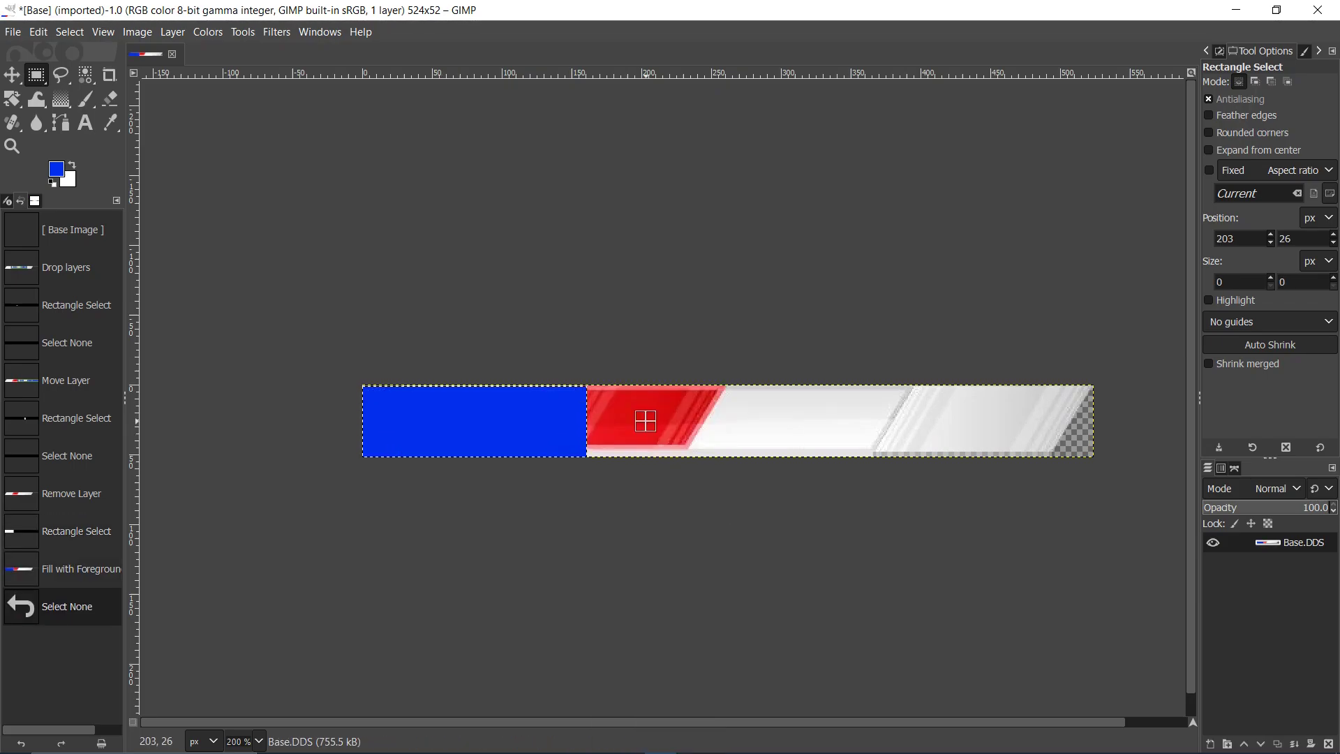
Select the second white section with a rectangle about 176 × 52 px, checking its extent against the FA Cup reference image in Brave.
drag(693, 387, 913, 458)
mouse_move(628, 741)
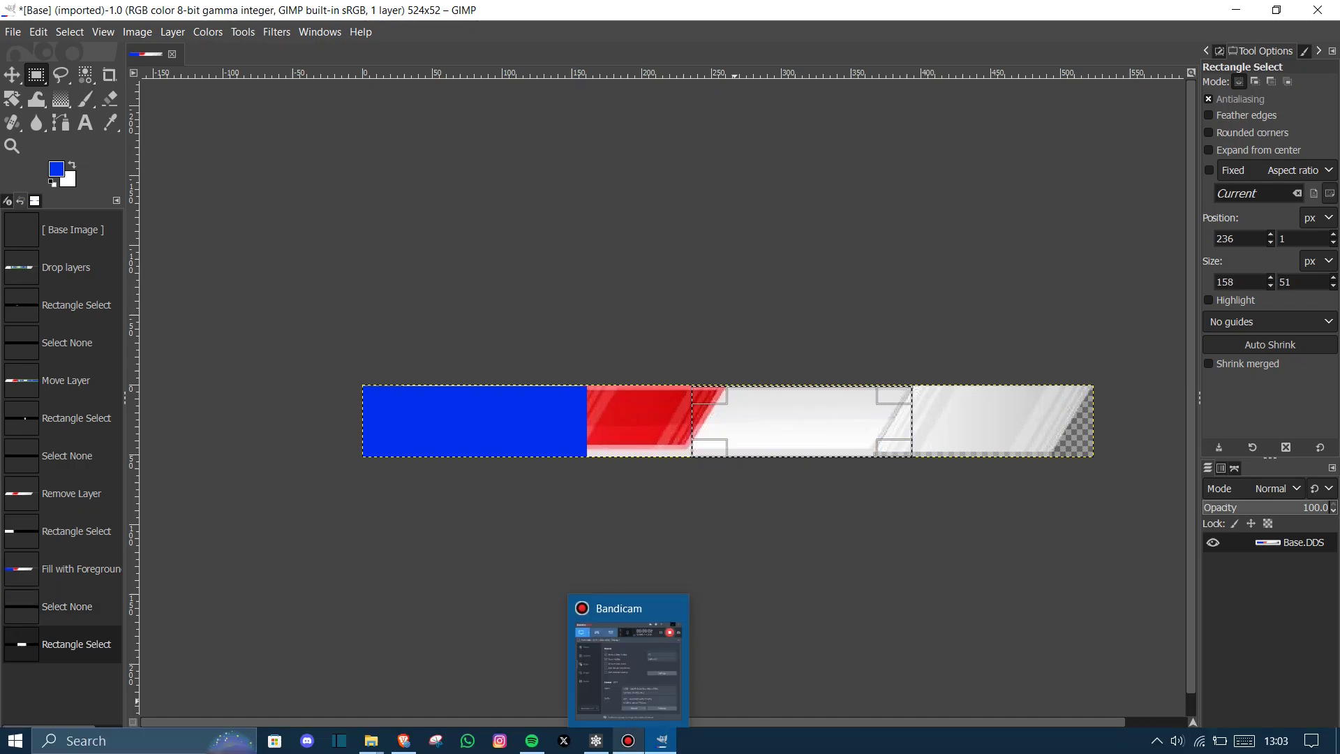
click(404, 742)
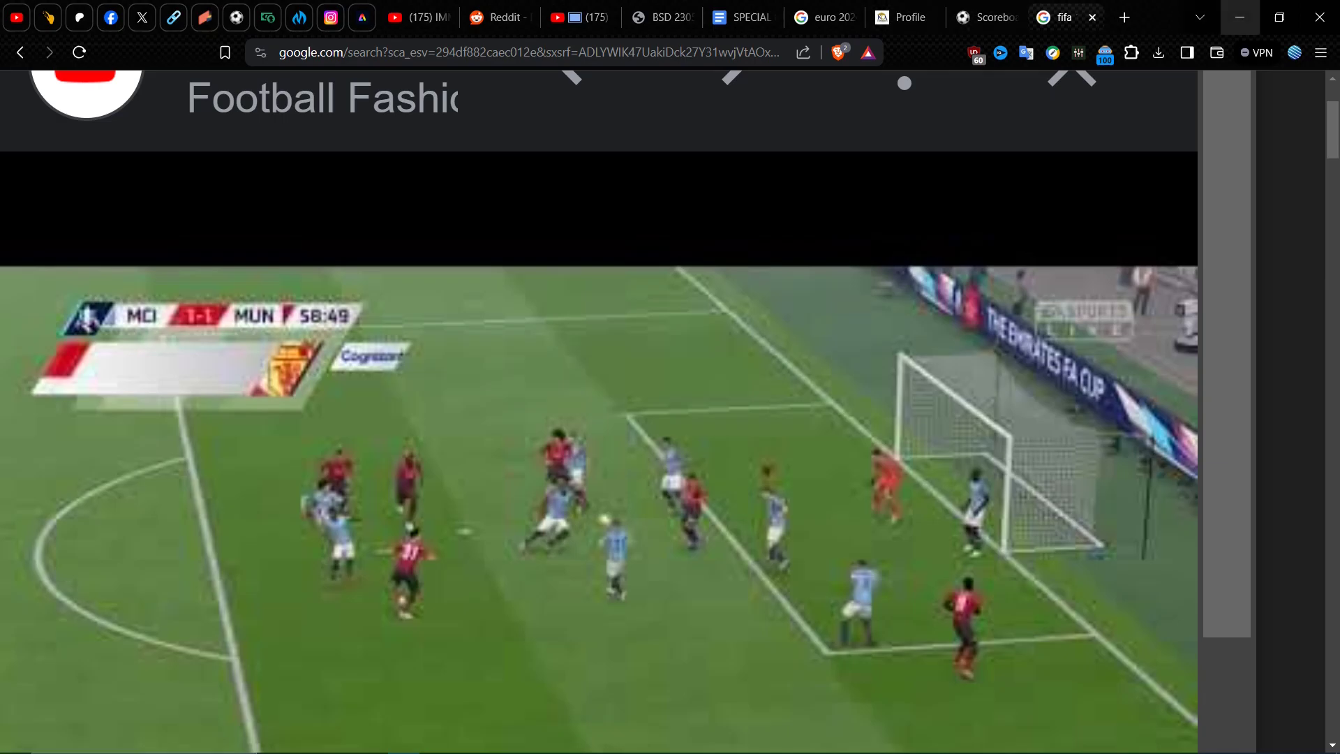
click(1240, 17)
drag(894, 459, 918, 460)
mouse_move(663, 750)
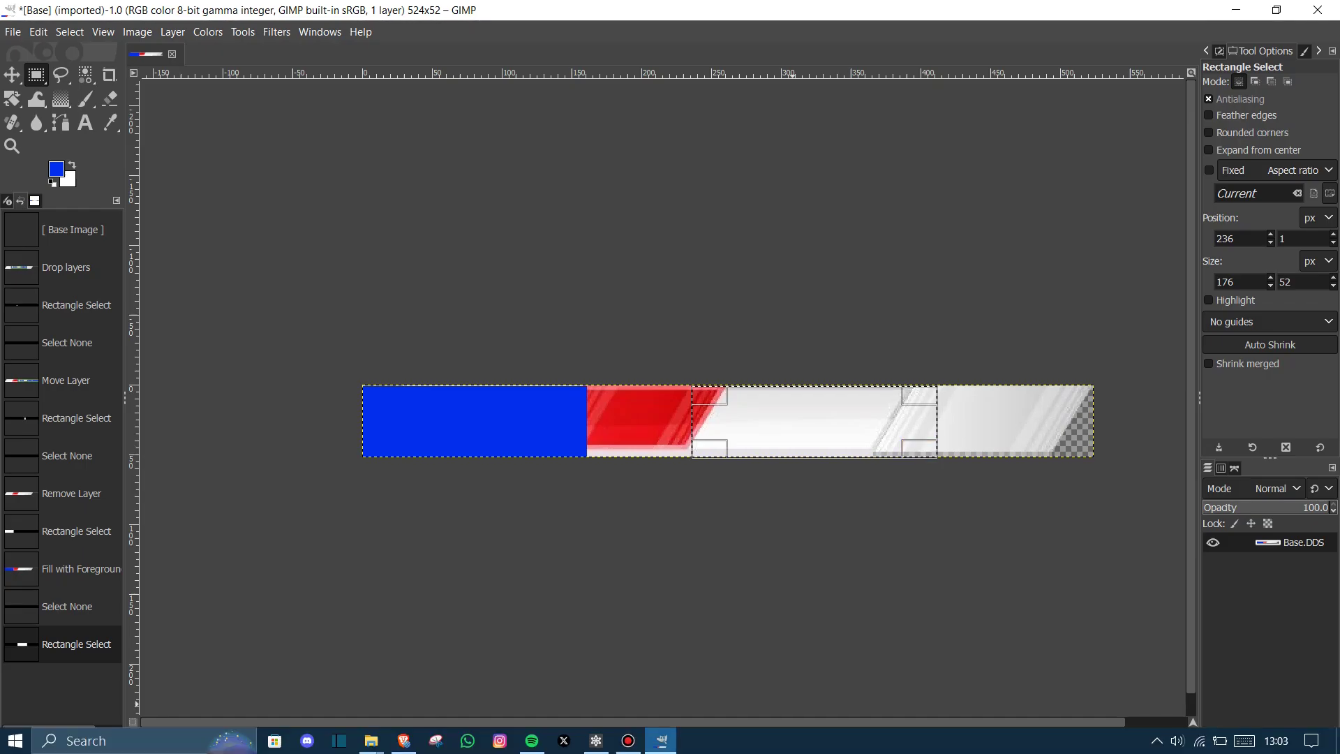